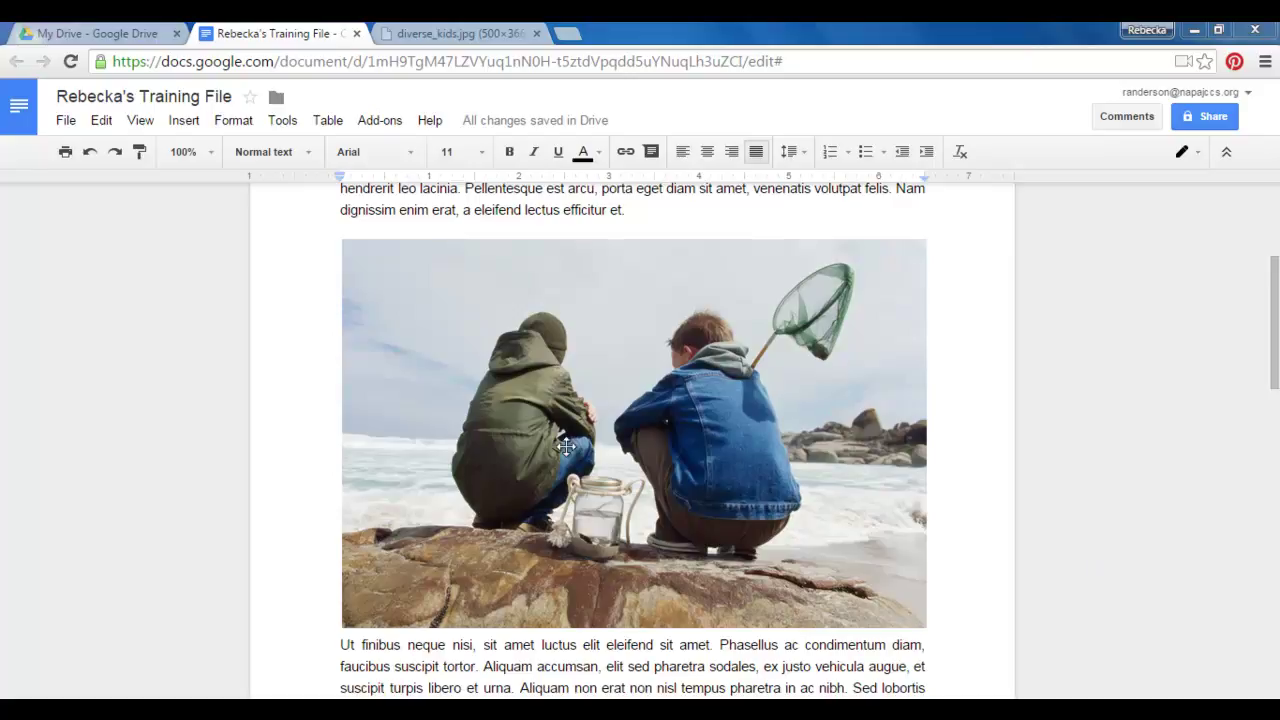
pyautogui.click(566, 374)
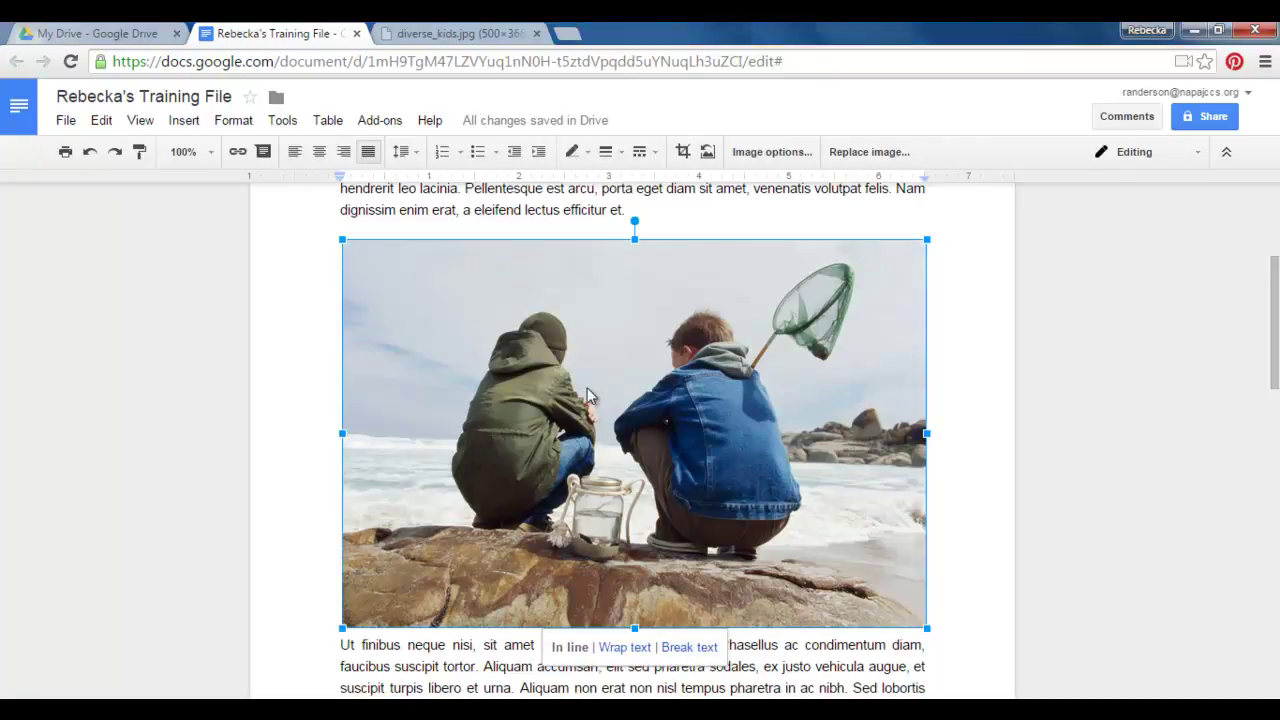
pyautogui.click(575, 650)
pyautogui.click(240, 153)
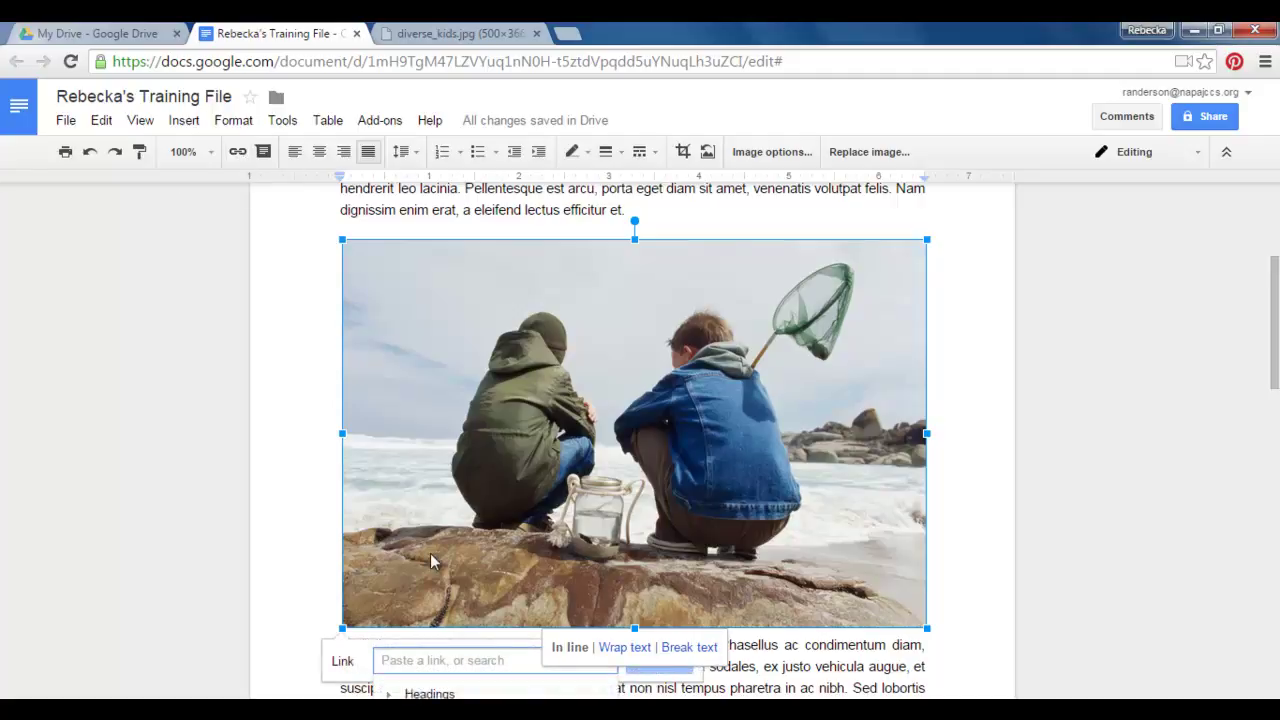
pyautogui.scroll(-1, 433, 565)
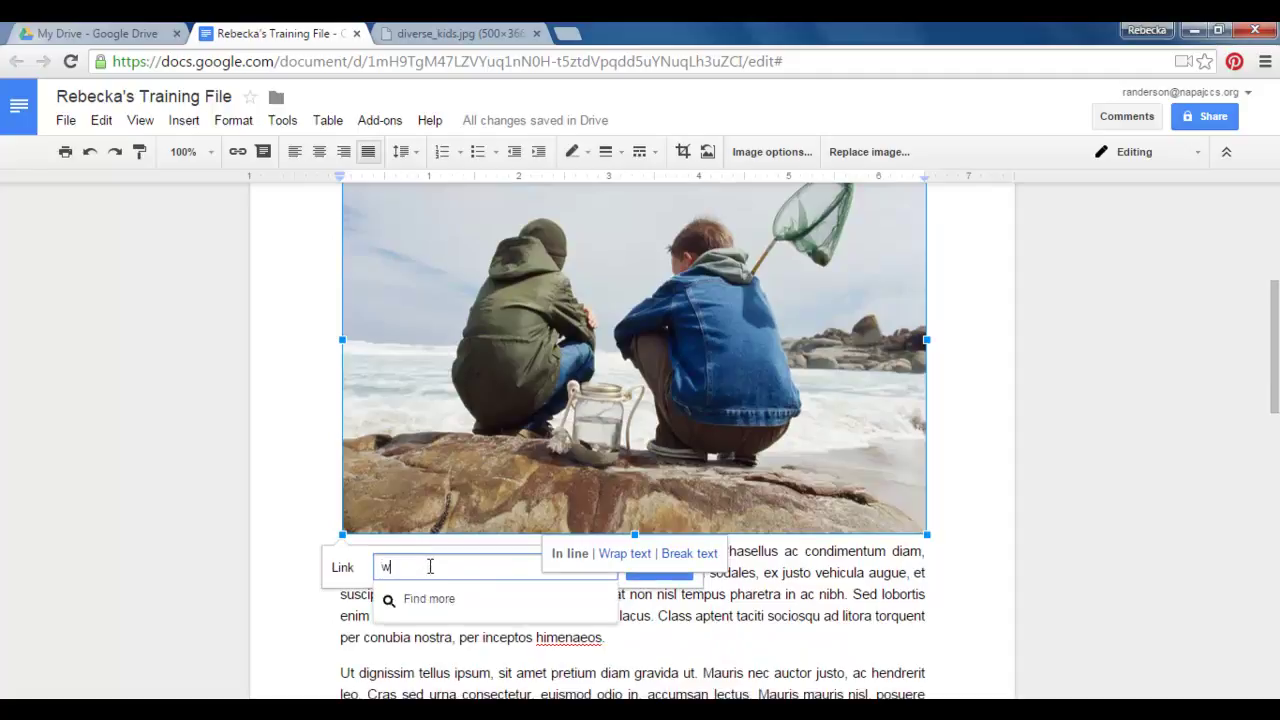
pyautogui.write('www.apple.com')
pyautogui.press('Return')
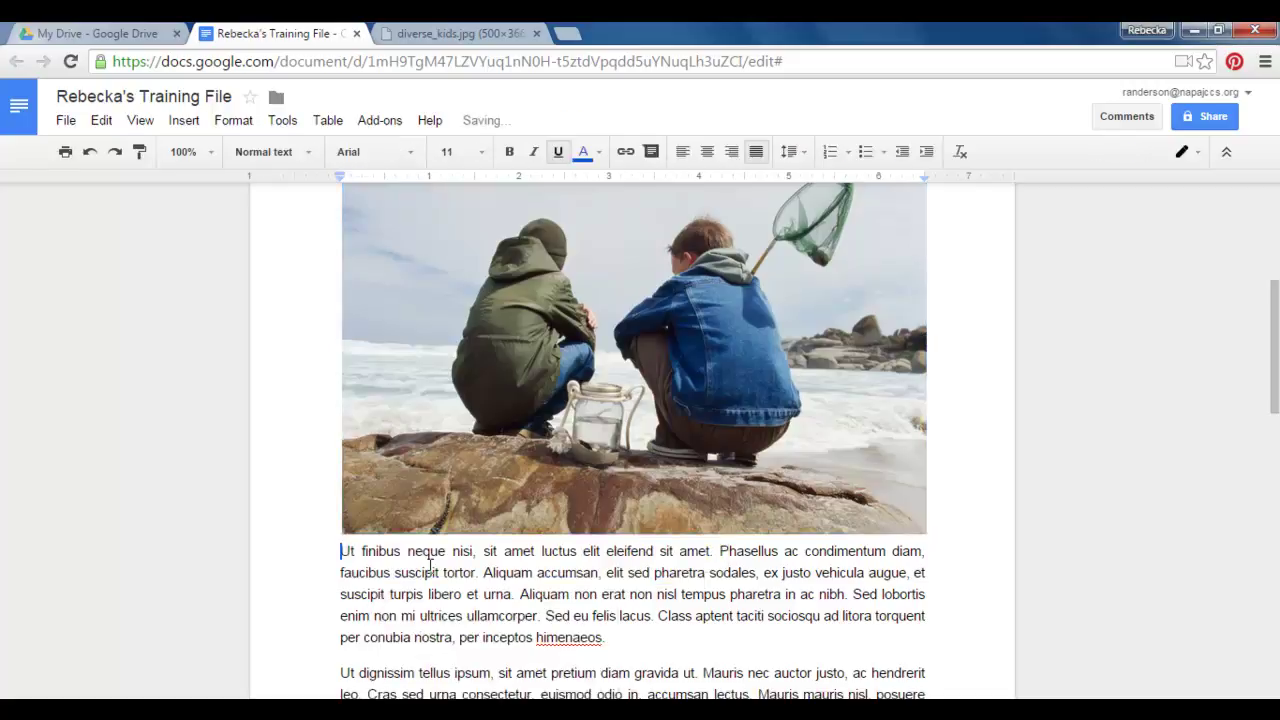
# Step: Open the Apple link attached to the beach photo to test it, and close the opened page
pyautogui.click(351, 333)
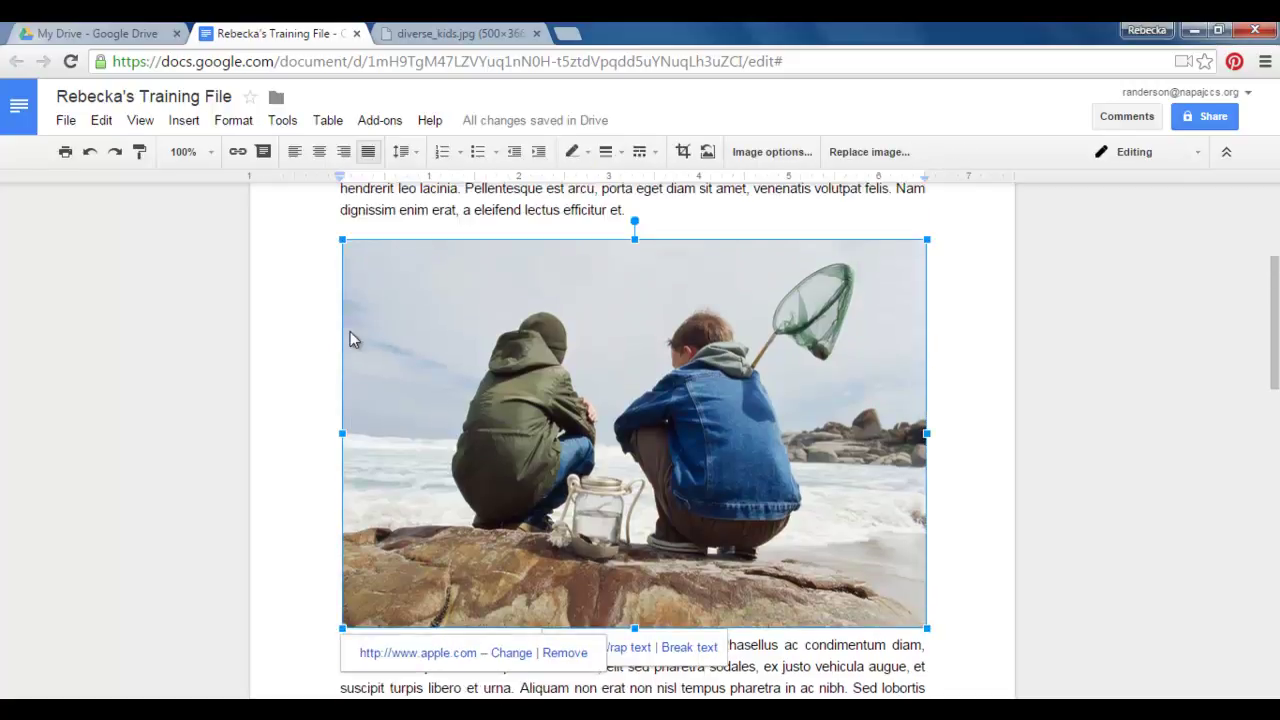
pyautogui.scroll(-1, 660, 548)
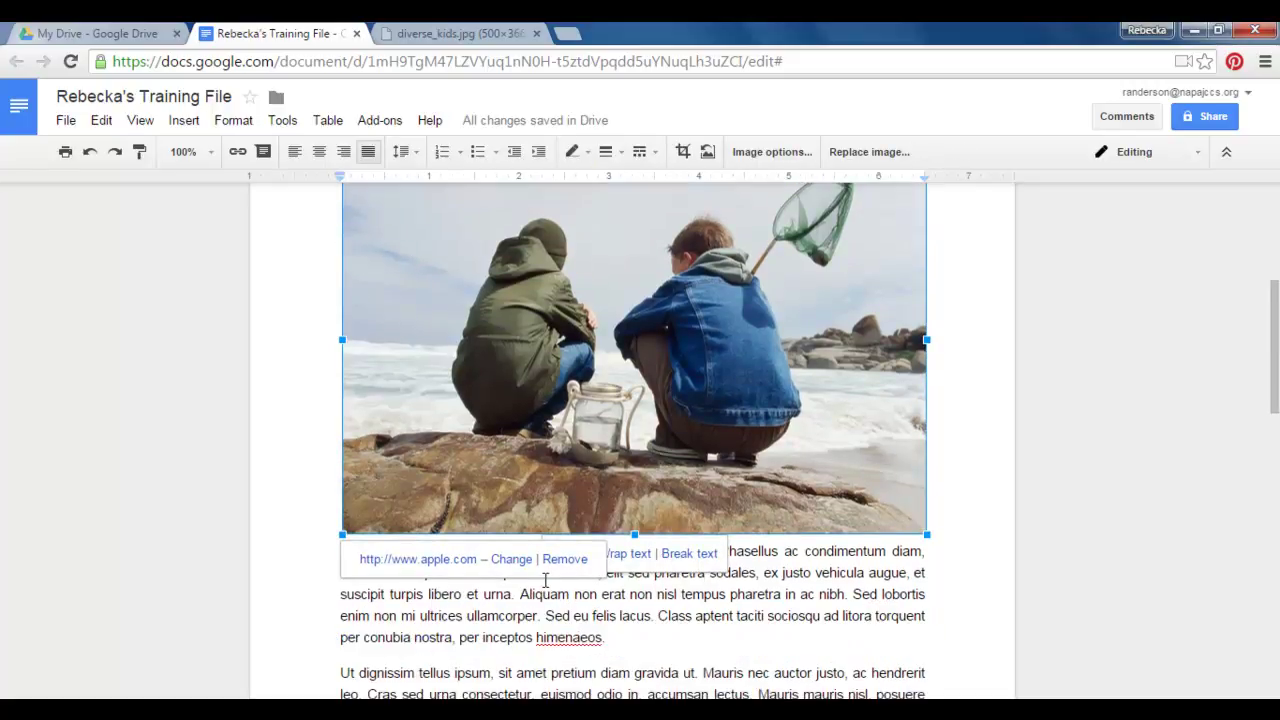
pyautogui.click(408, 566)
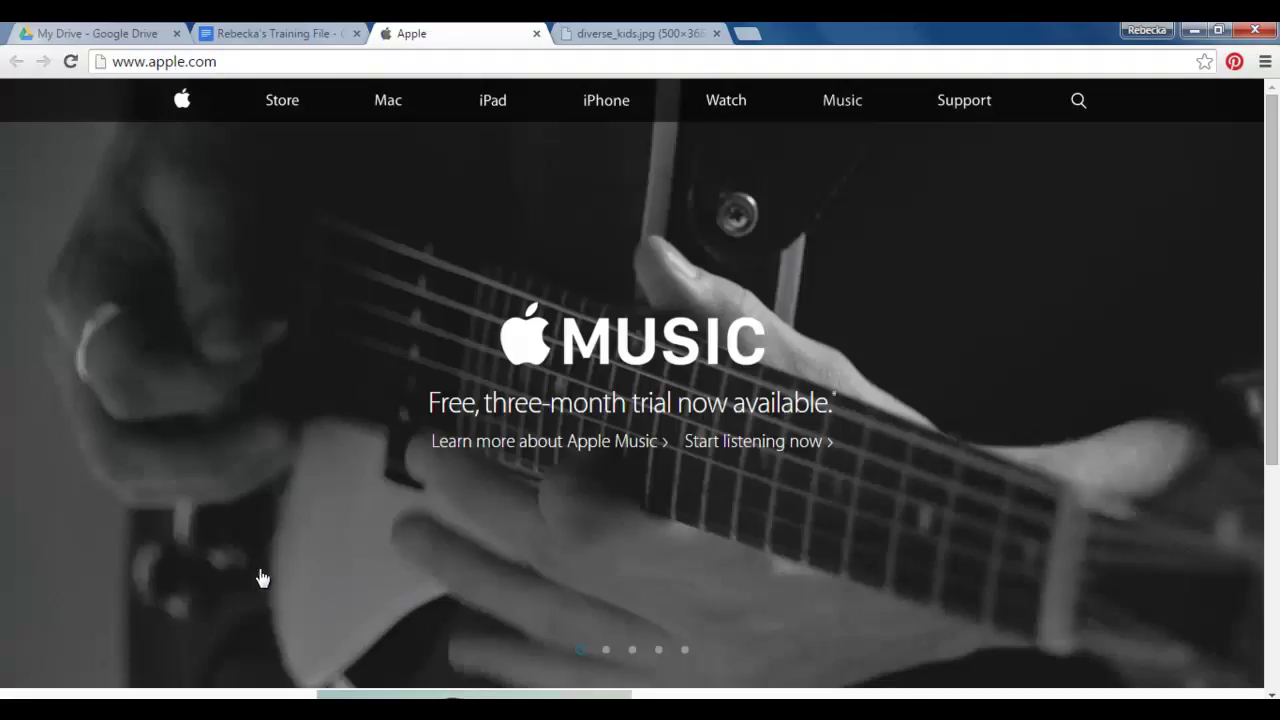
pyautogui.click(538, 35)
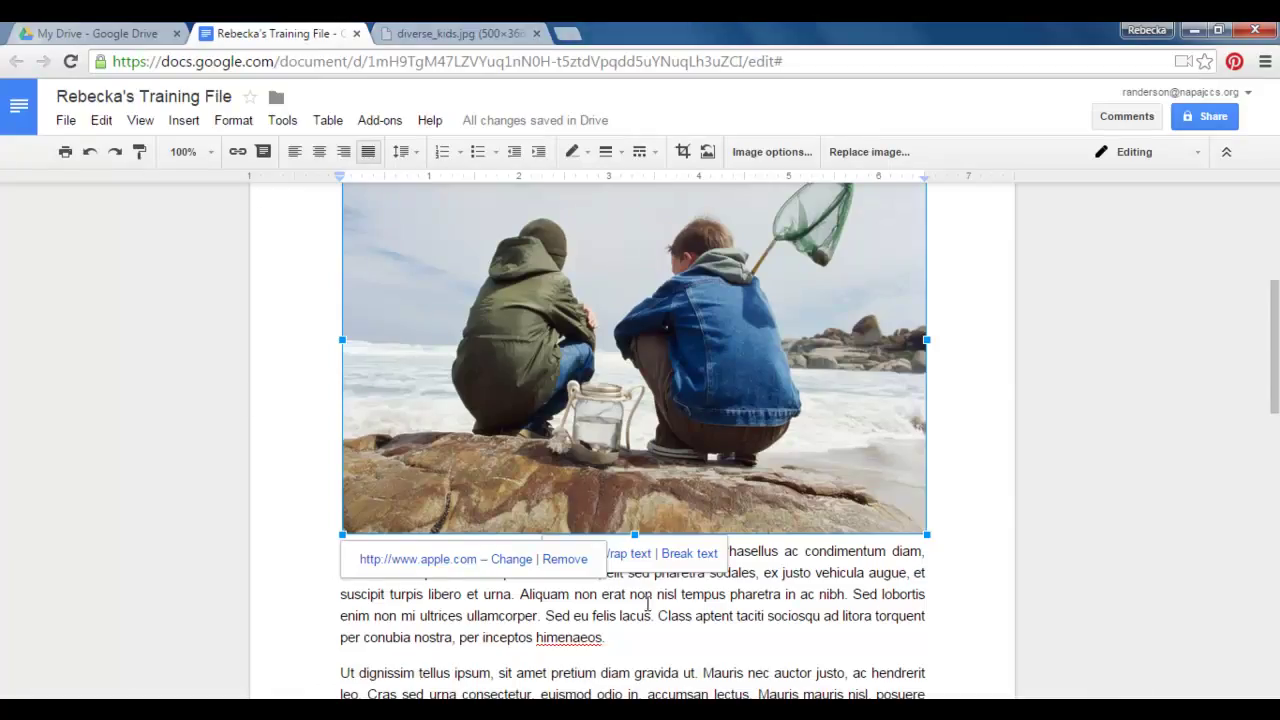
# Step: Try the Wrap text and Break text layouts on the beach photo, undoing each one
pyautogui.click(629, 555)
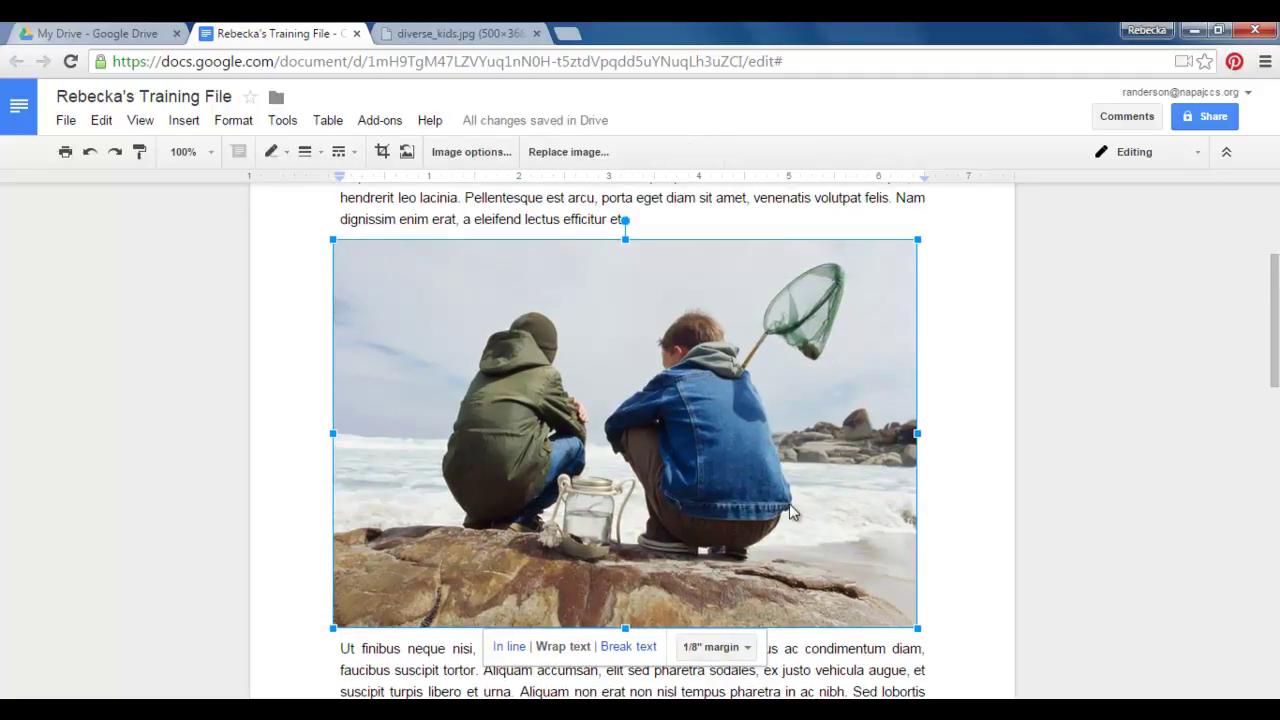
pyautogui.click(89, 151)
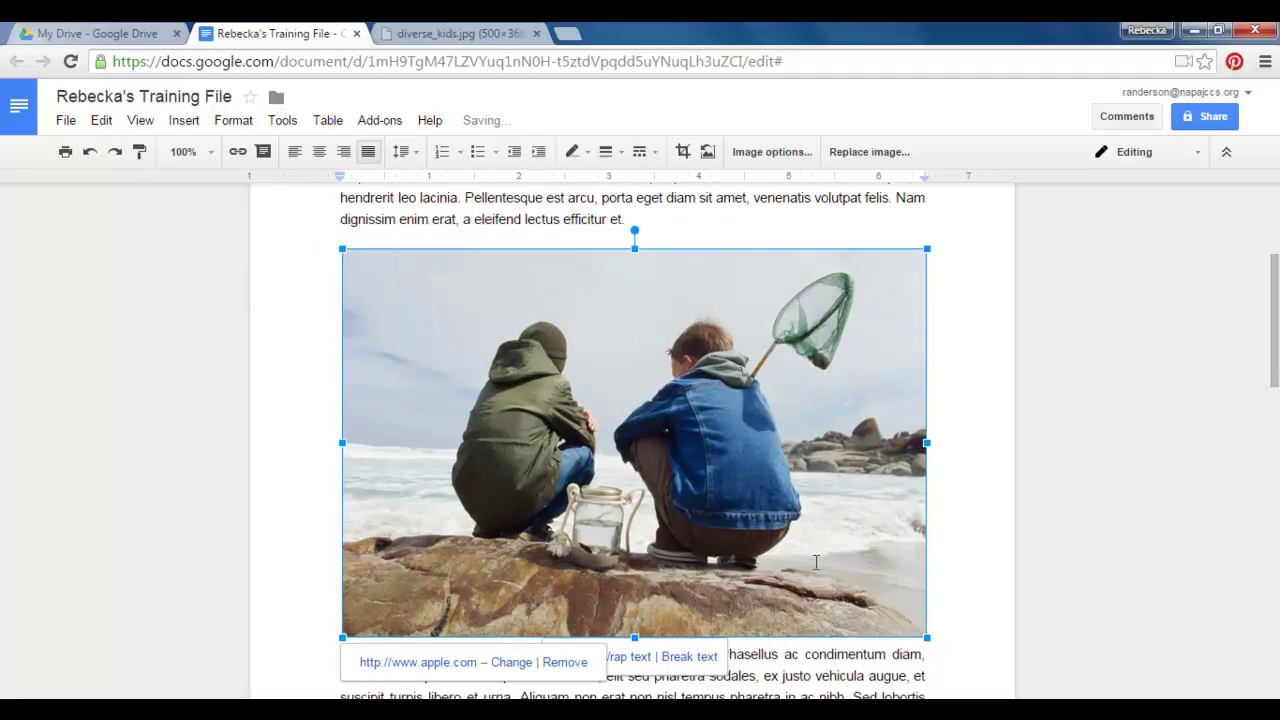
pyautogui.click(688, 564)
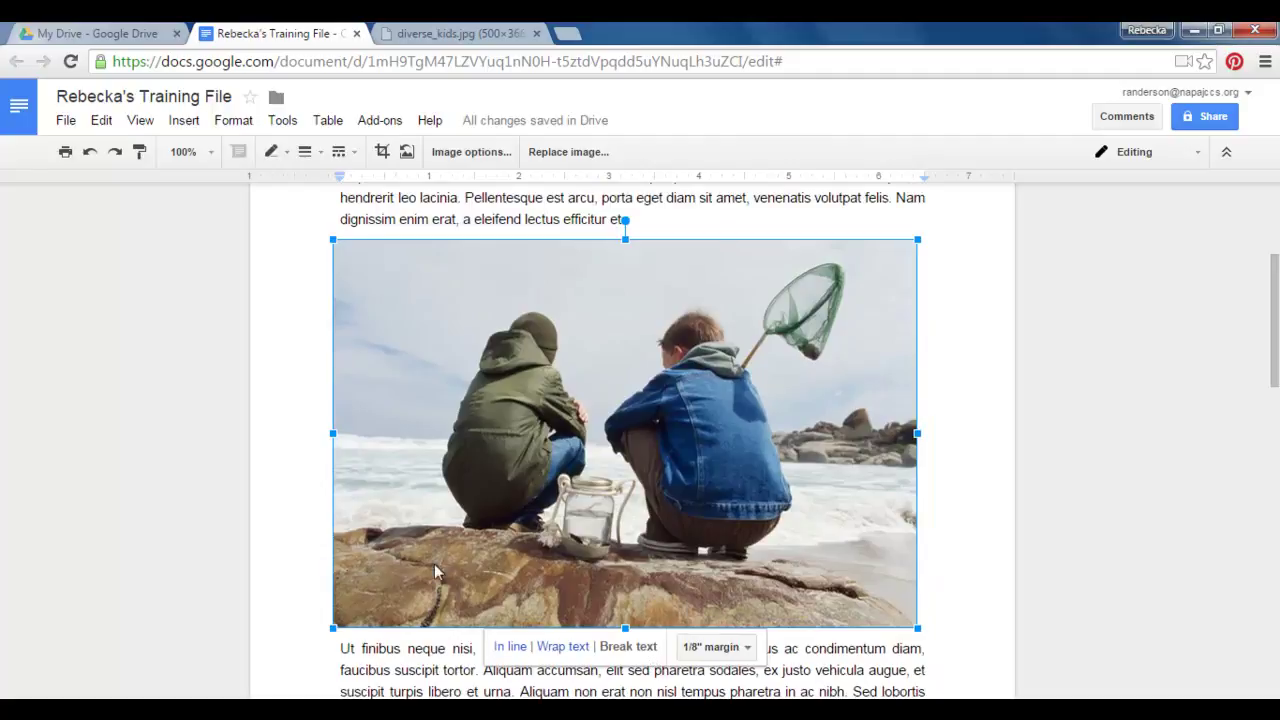
pyautogui.click(89, 151)
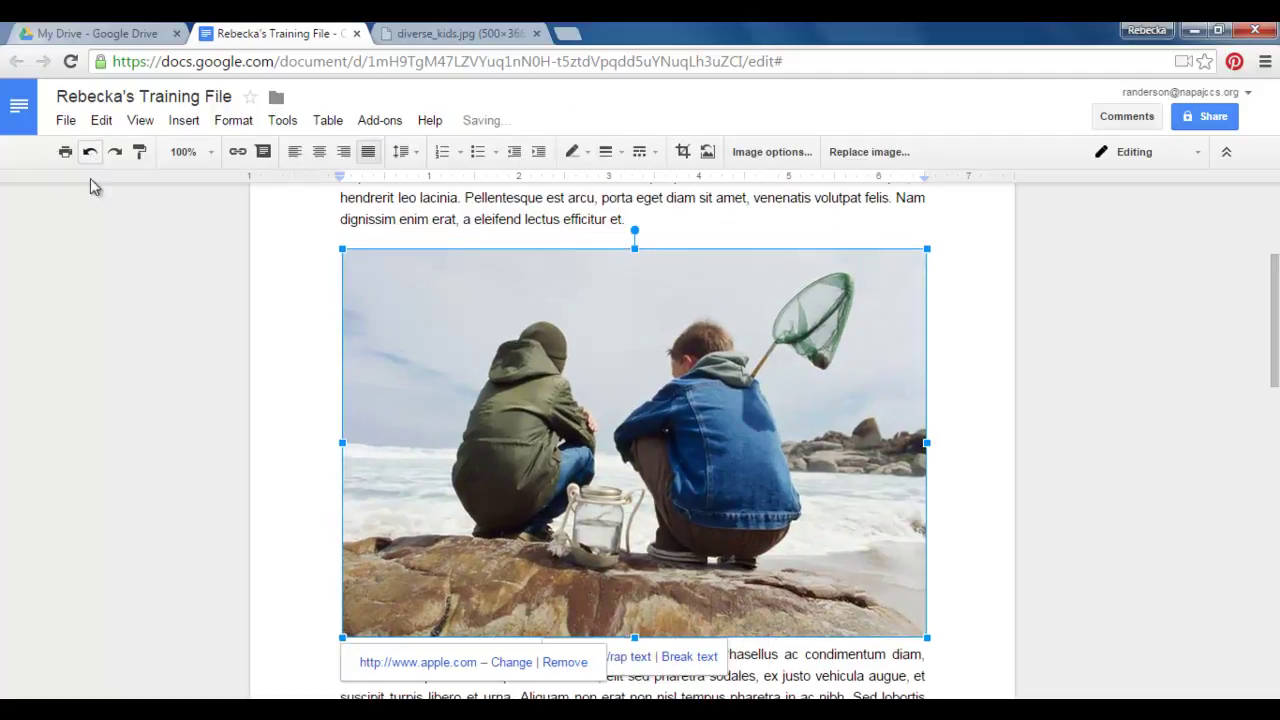
# Step: Remove the Apple hyperlink from the beach photo
pyautogui.click(1072, 478)
pyautogui.scroll(-1, 1085, 560)
pyautogui.click(732, 470)
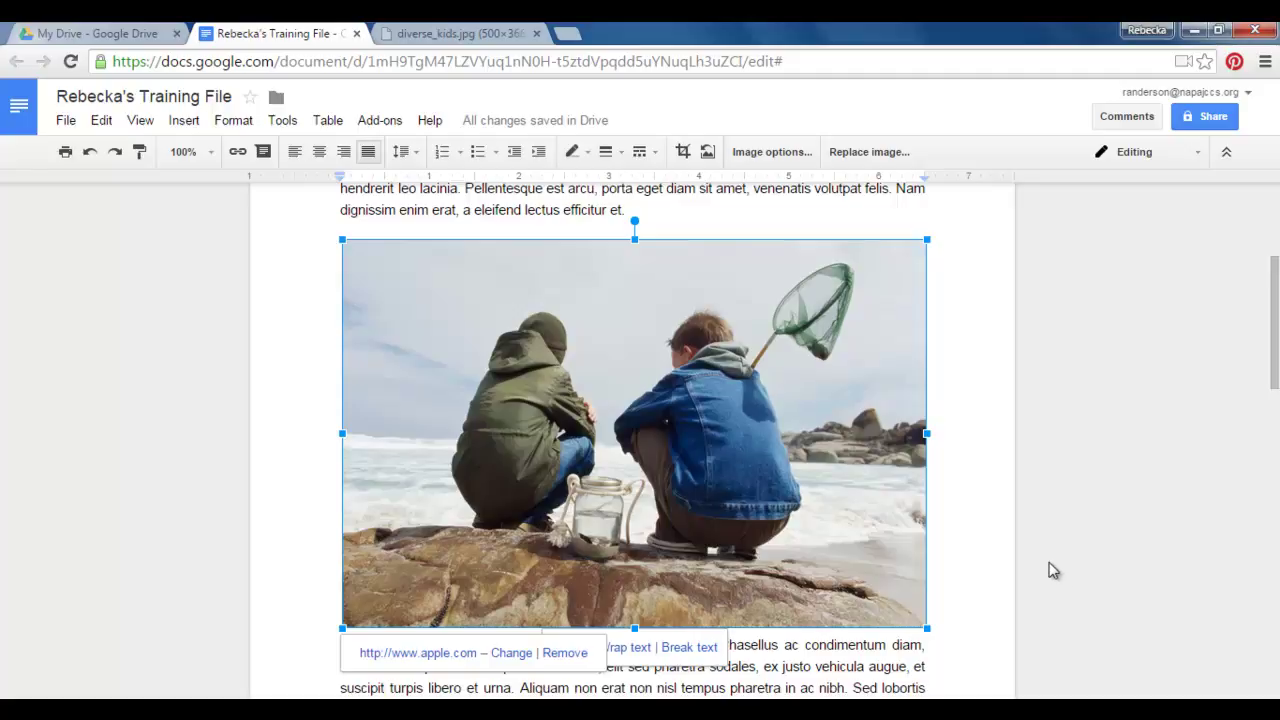
pyautogui.click(565, 654)
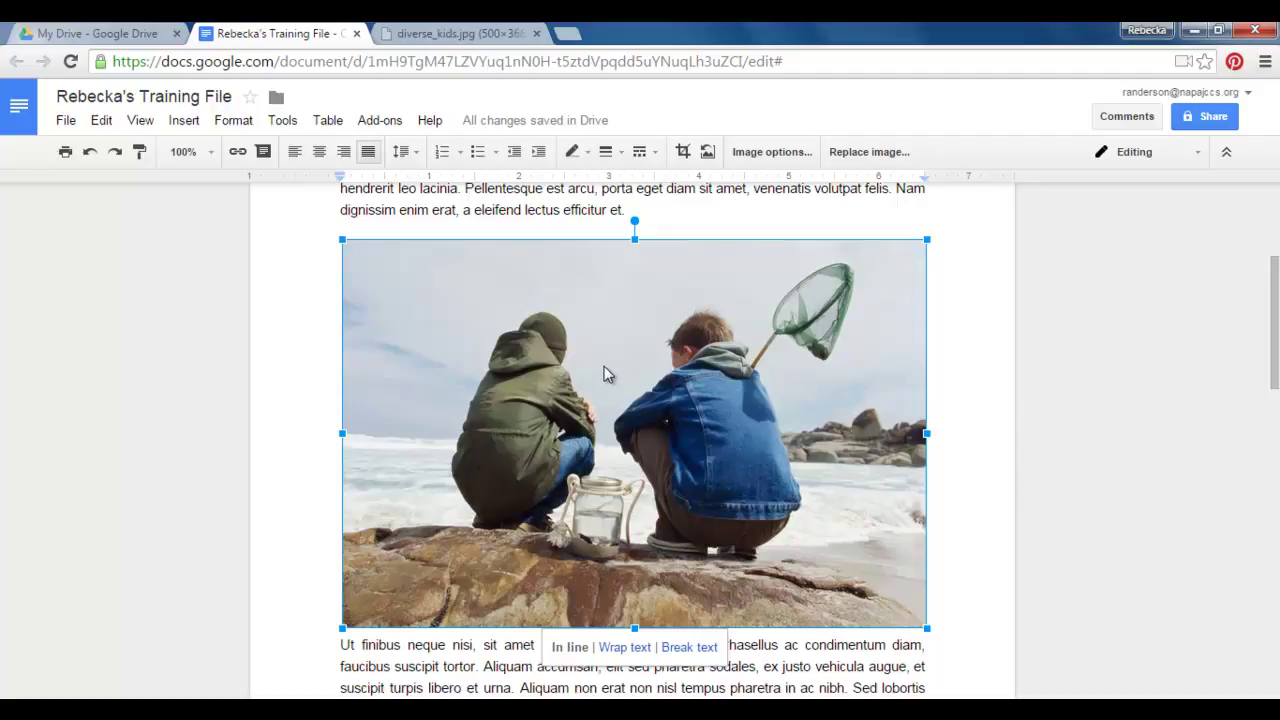
# Step: Add an orange border to the beach photo and deselect it
pyautogui.click(652, 213)
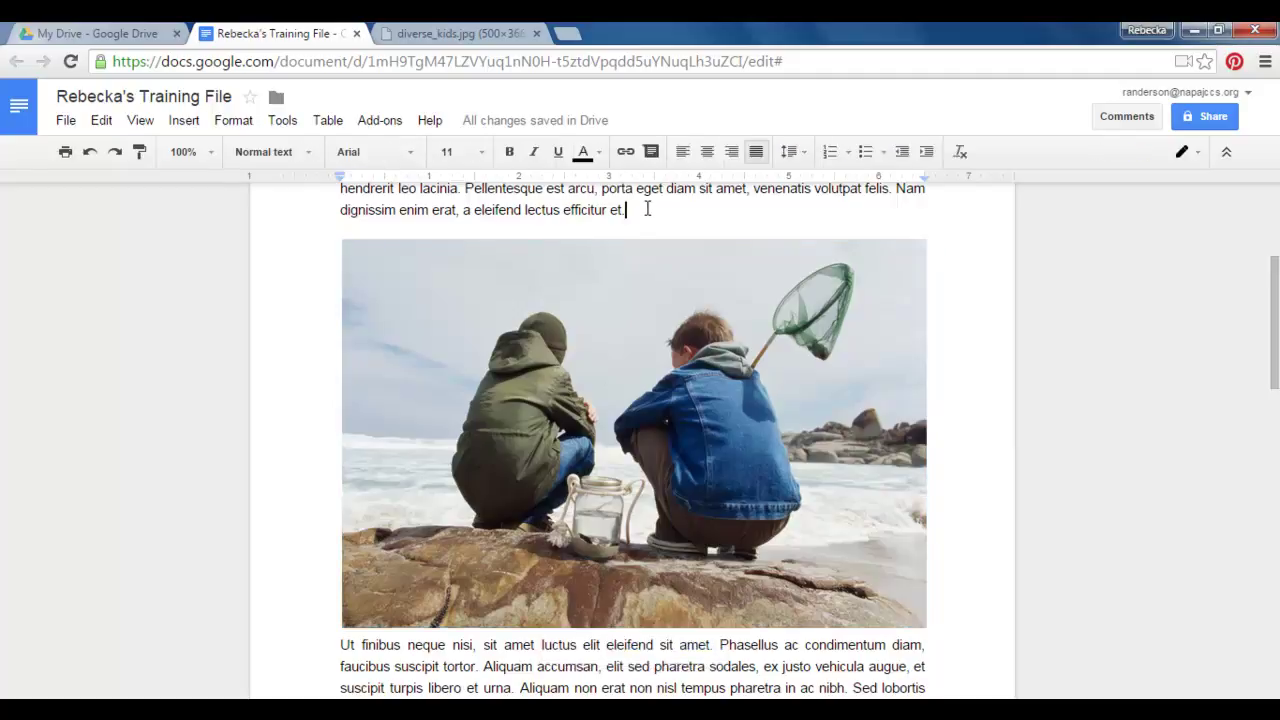
pyautogui.click(633, 354)
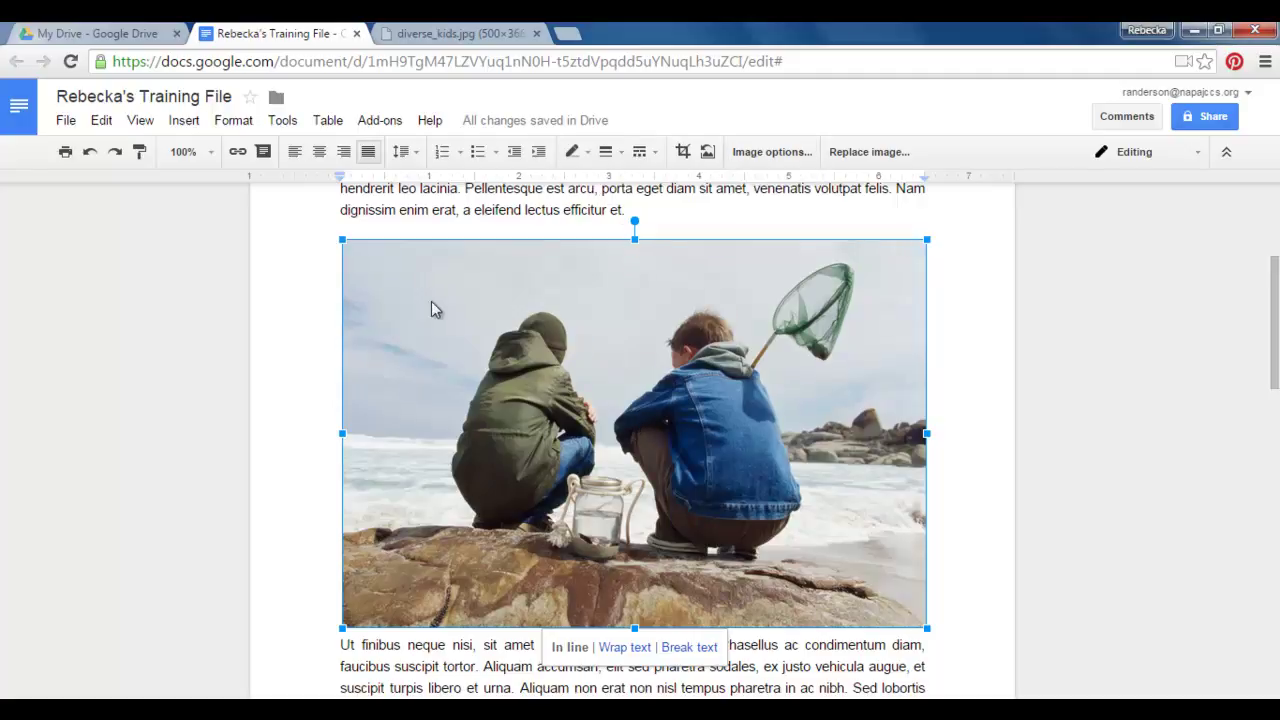
pyautogui.click(587, 156)
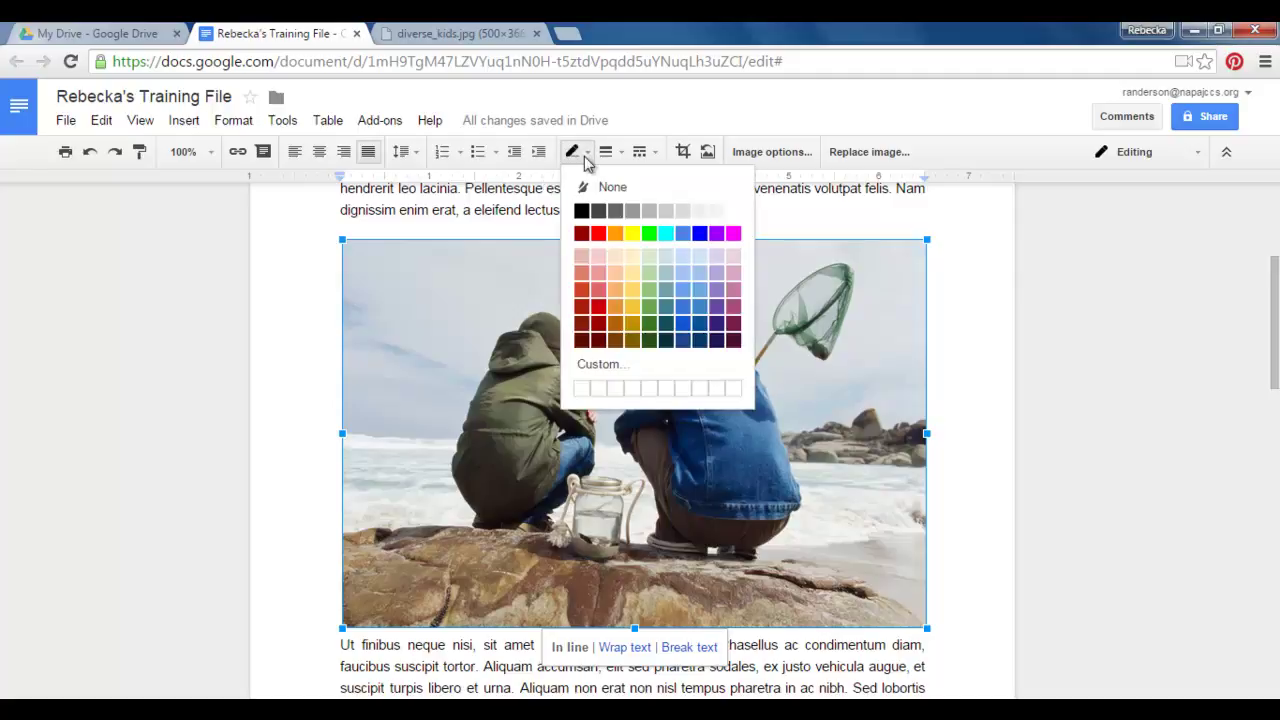
pyautogui.click(616, 238)
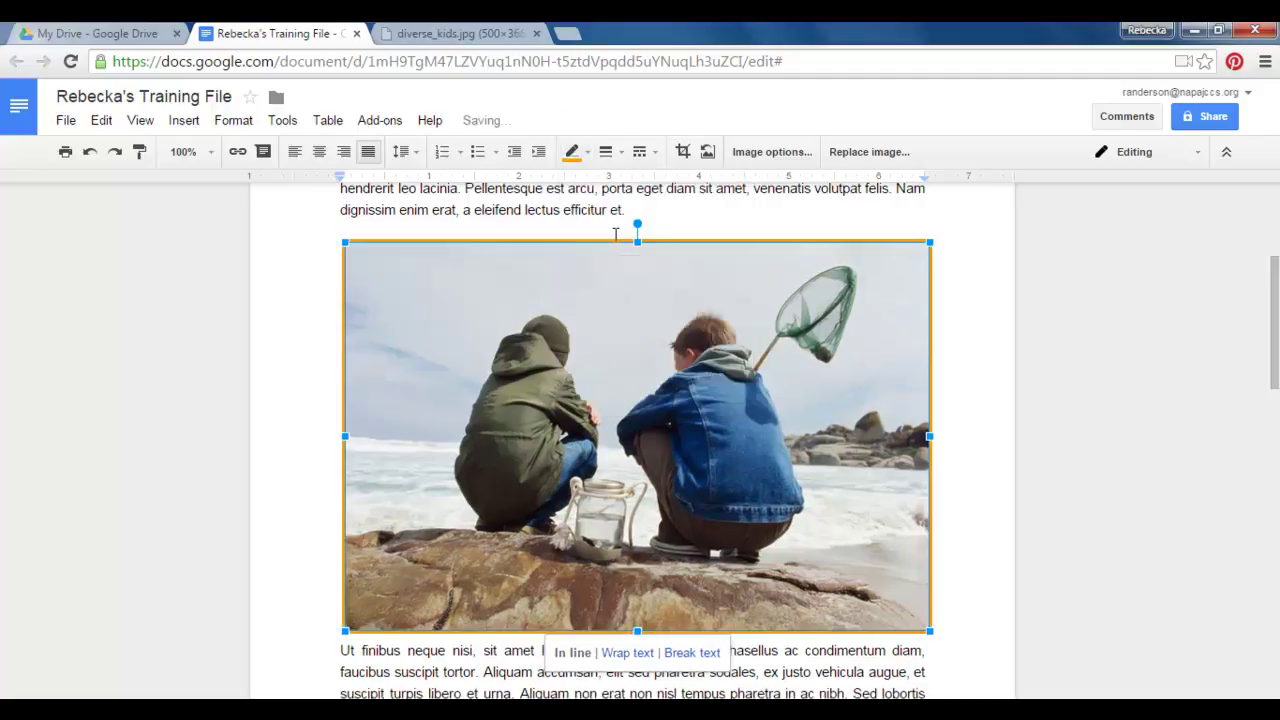
pyautogui.click(988, 270)
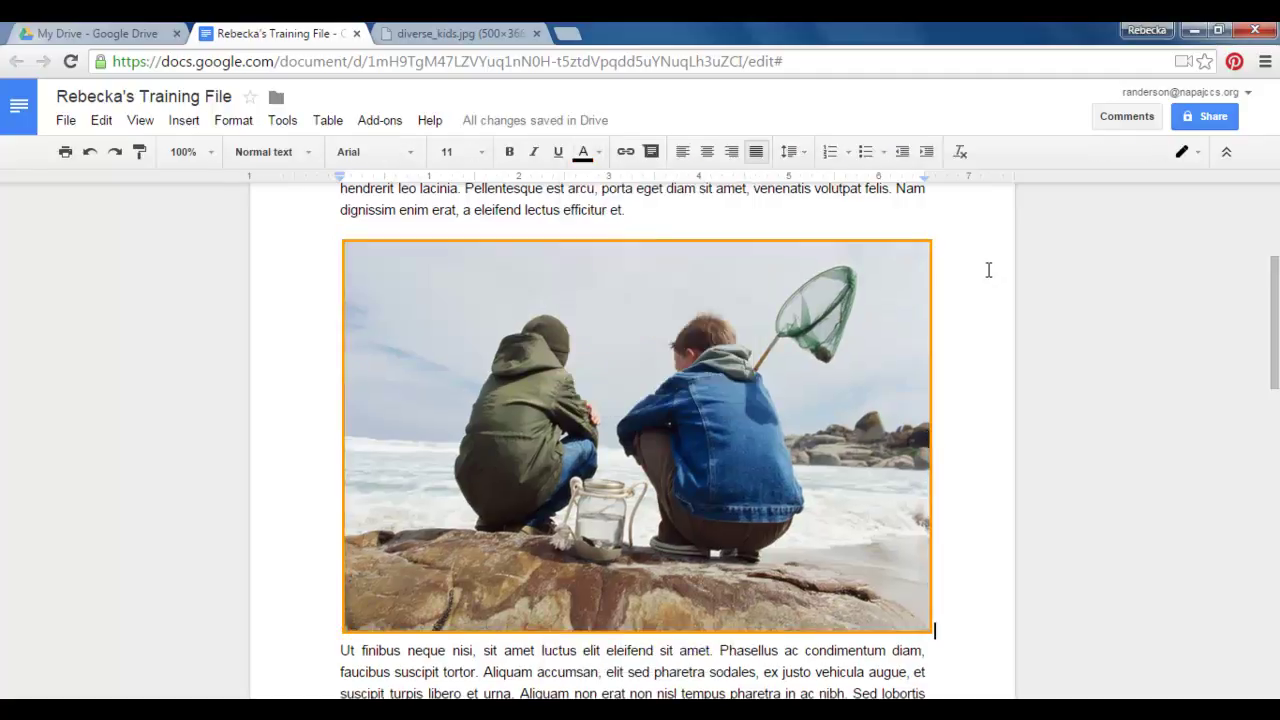
# Step: Set the photo's border weight to 8pt
pyautogui.click(800, 308)
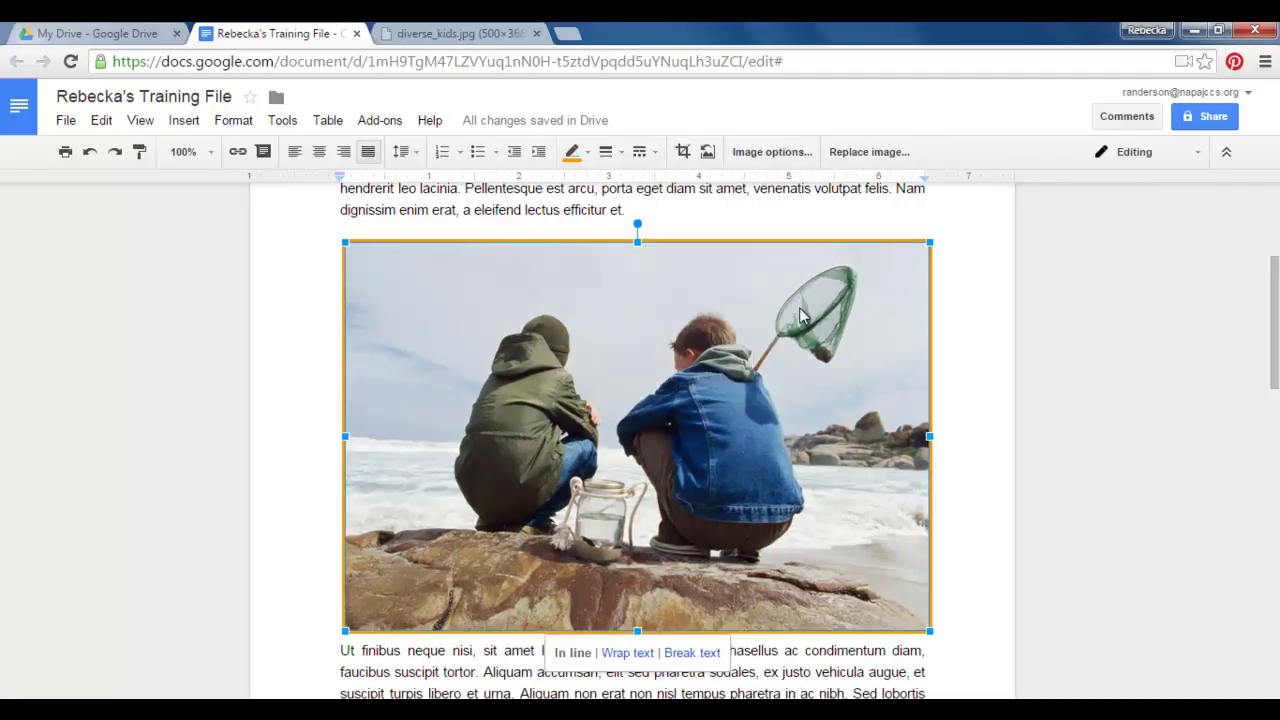
pyautogui.click(612, 153)
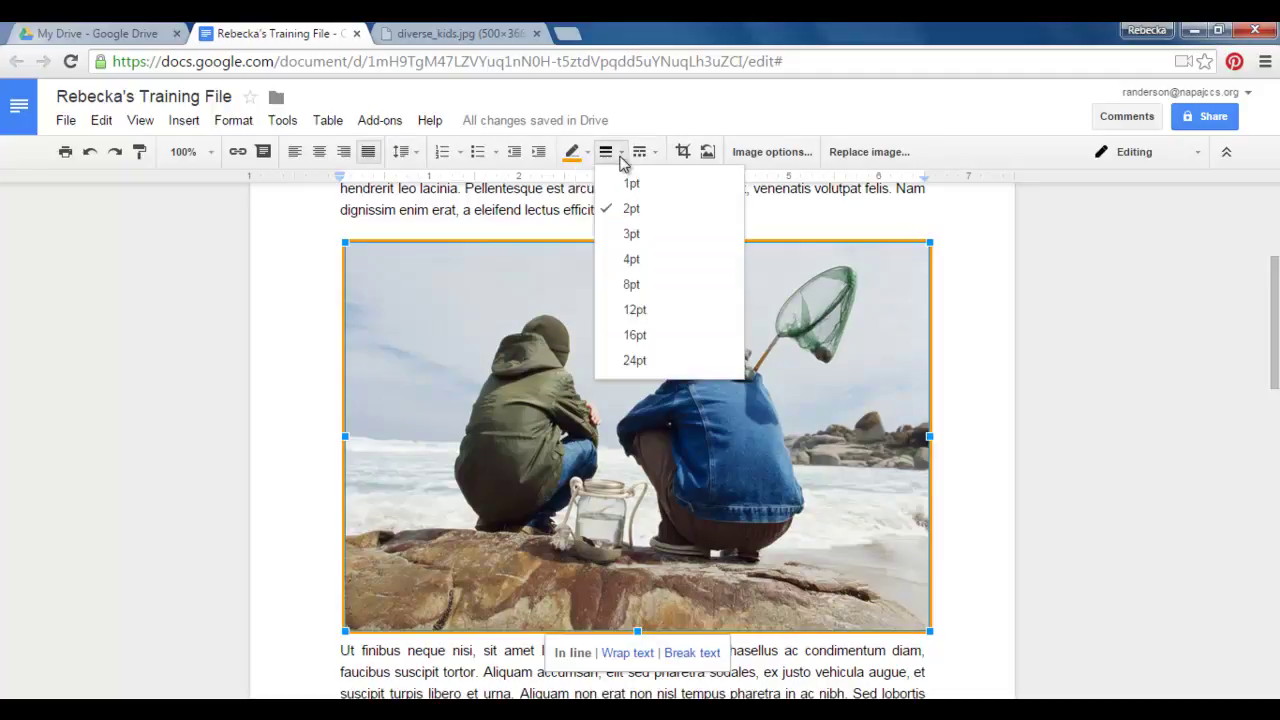
pyautogui.click(645, 287)
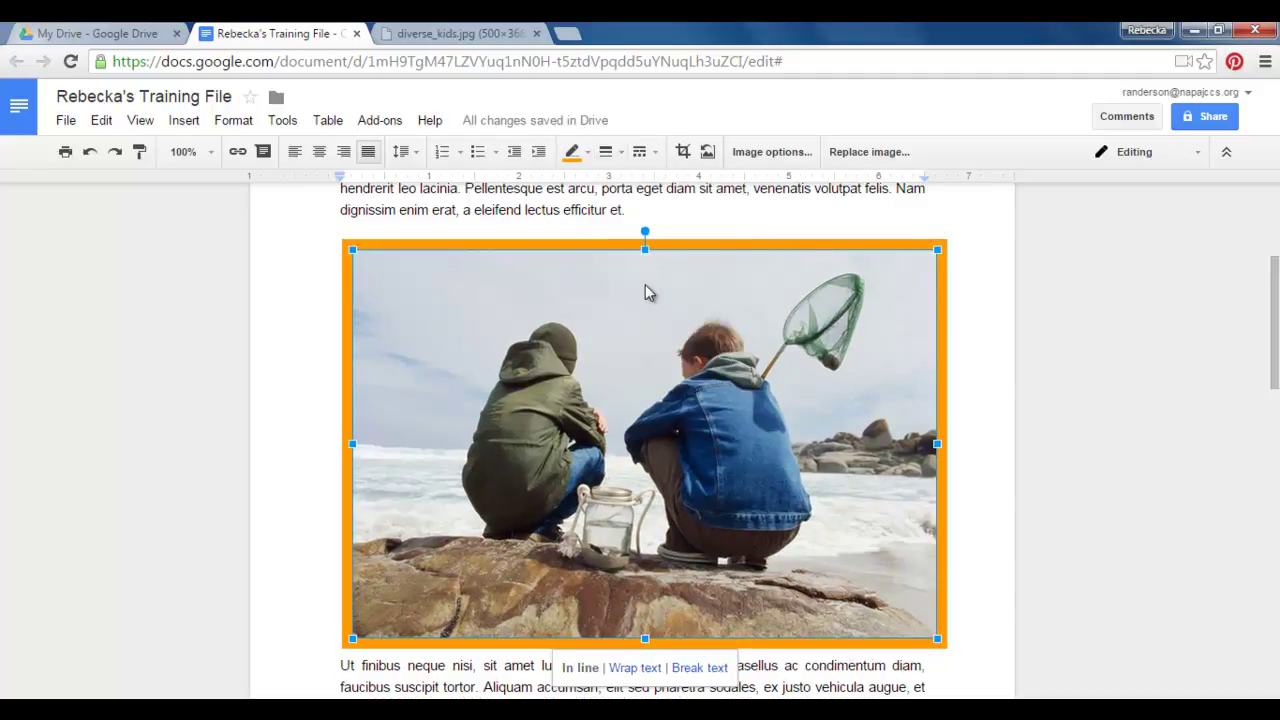
# Step: Try the dotted and dashed styles on the photo's border and set it back to a solid line
pyautogui.click(658, 154)
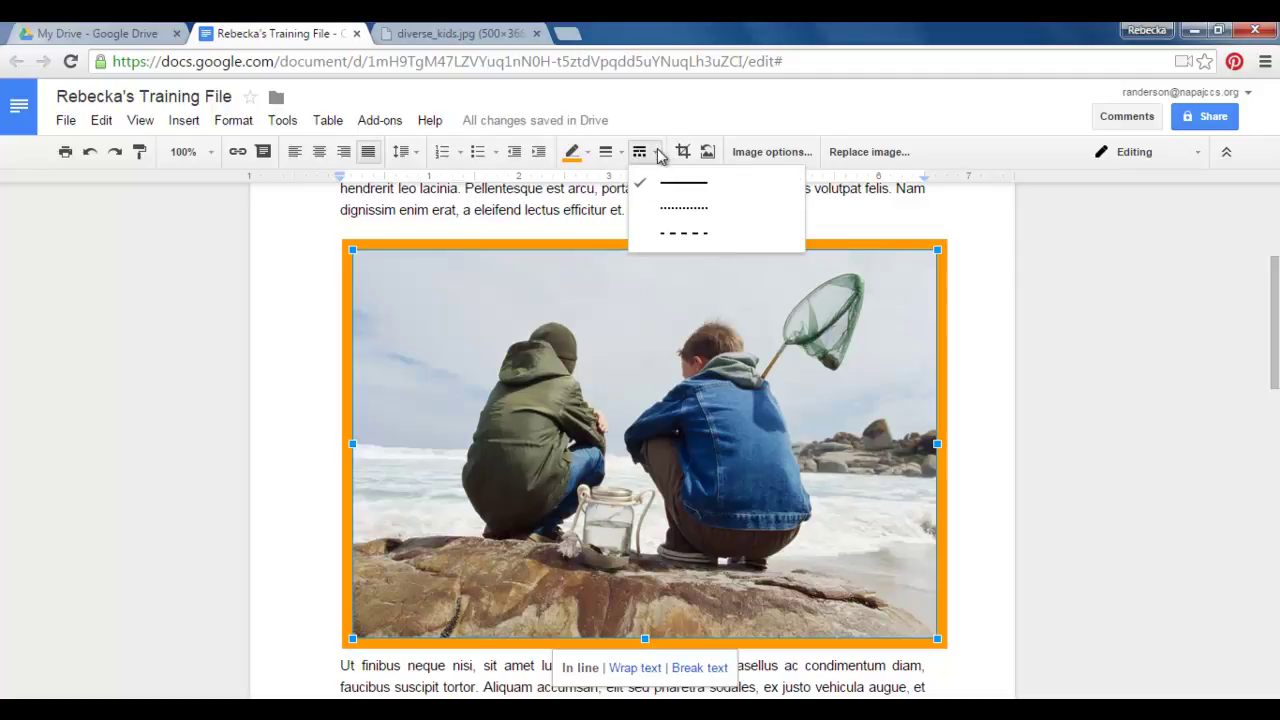
pyautogui.click(683, 231)
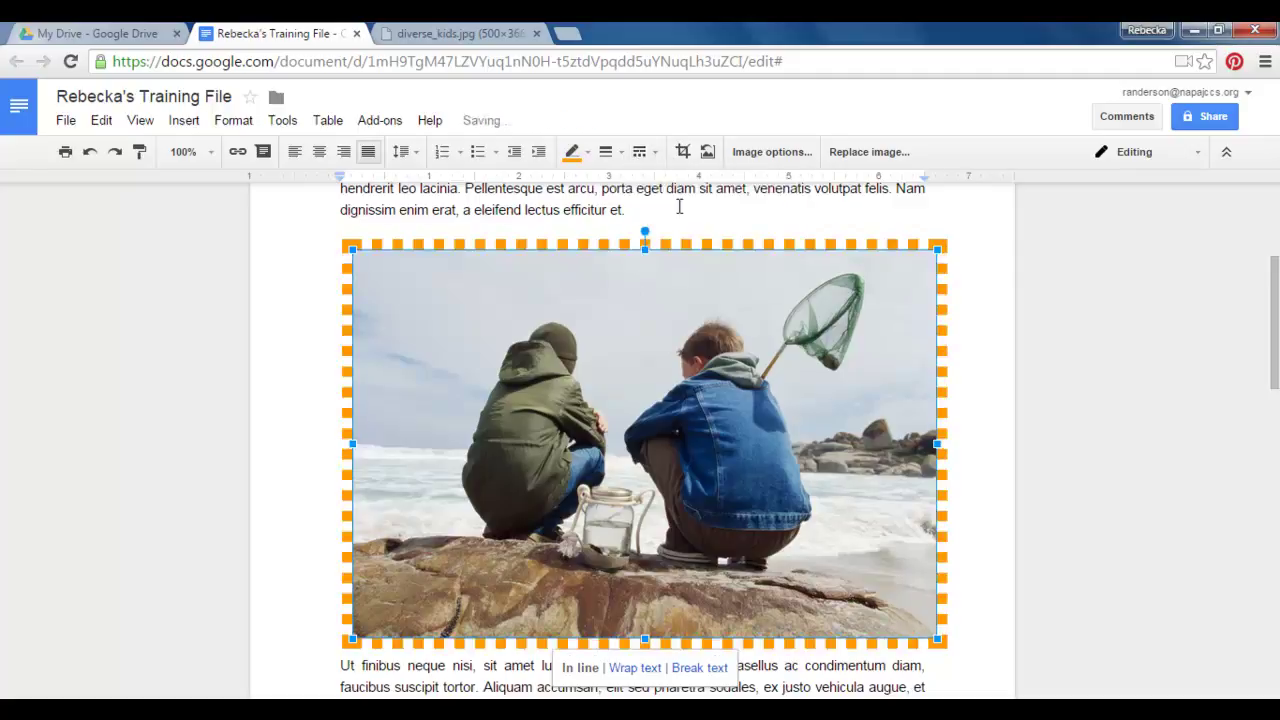
pyautogui.click(655, 155)
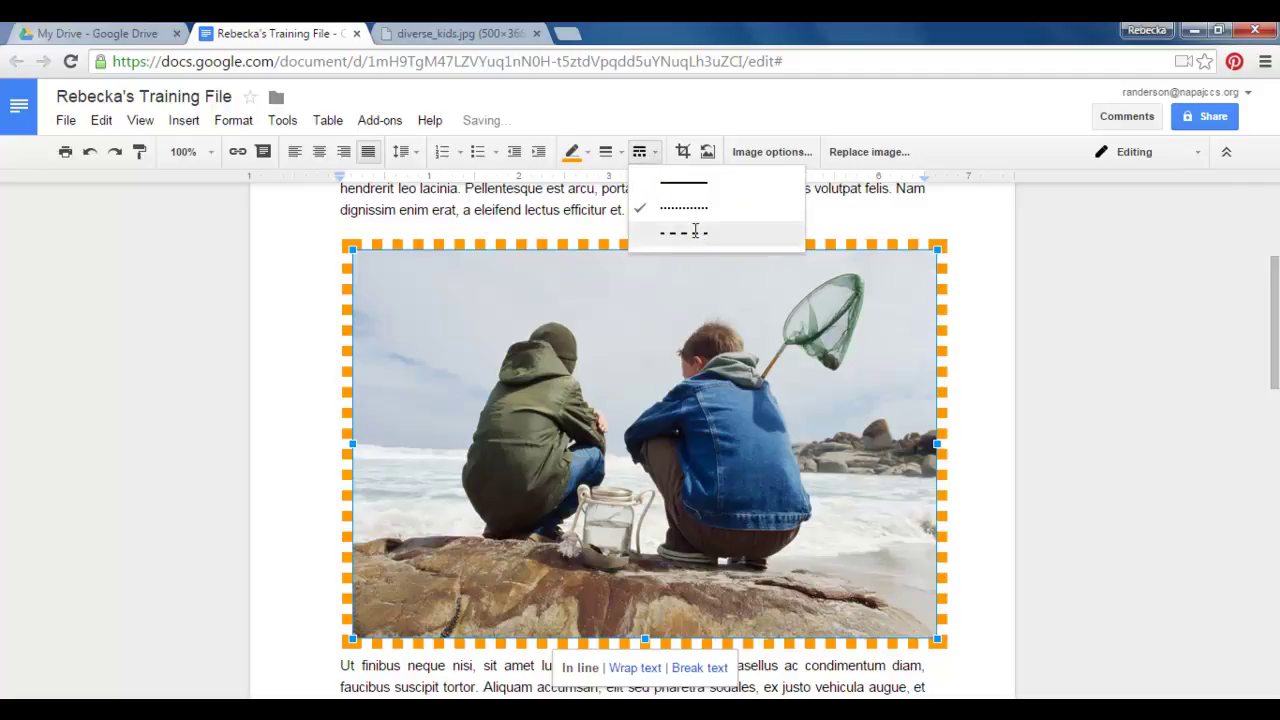
pyautogui.click(695, 231)
pyautogui.click(656, 152)
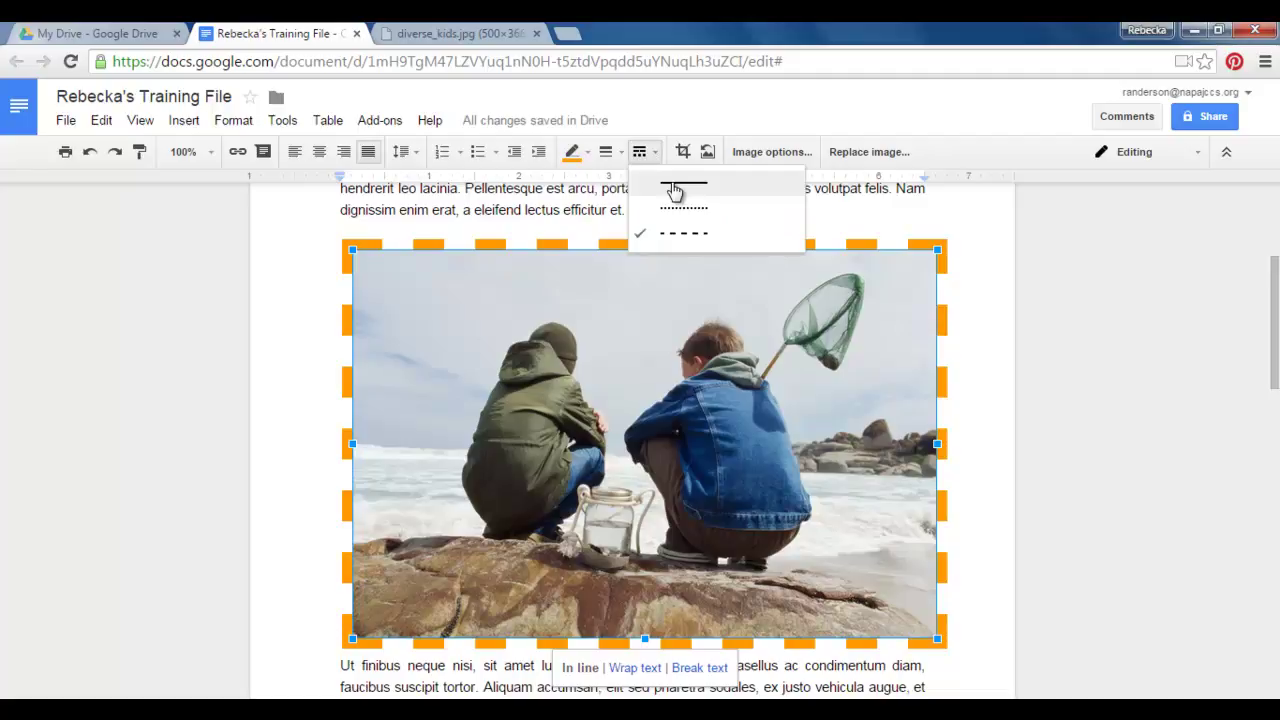
pyautogui.click(680, 188)
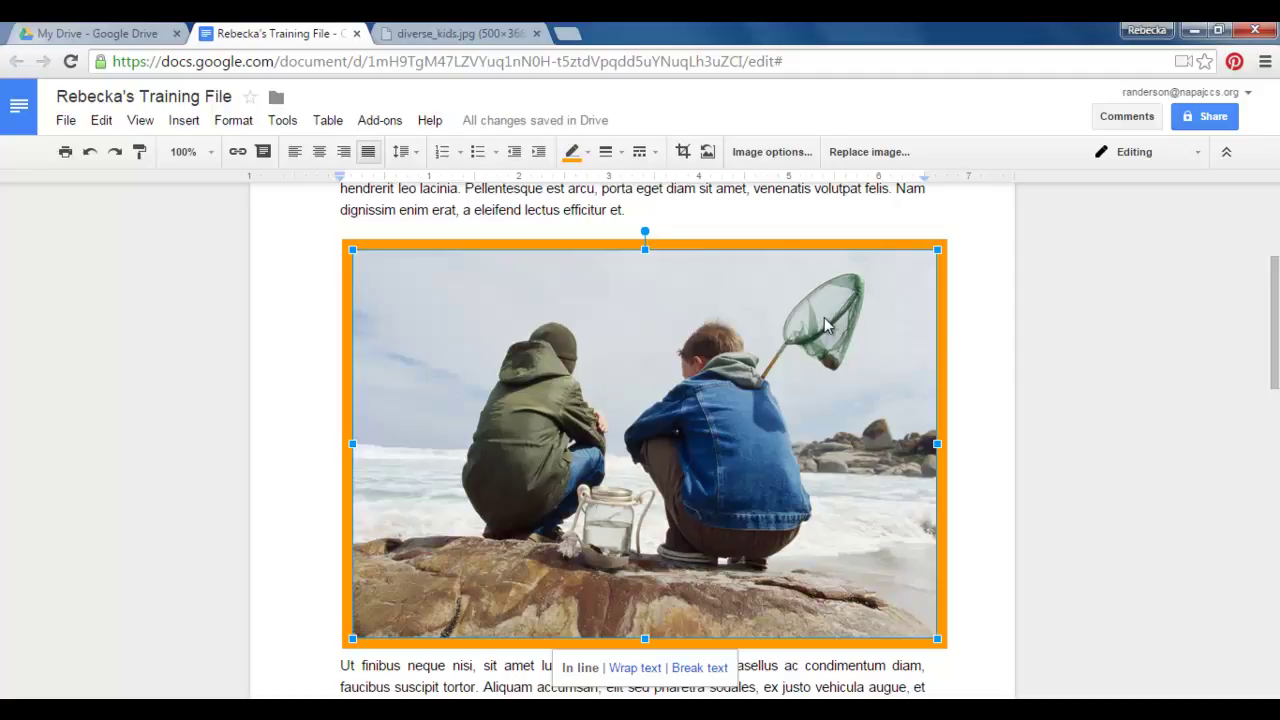
# Step: Crop the photo to the child in the blue jacket holding the net, and set its layout to Wrap text
pyautogui.click(684, 153)
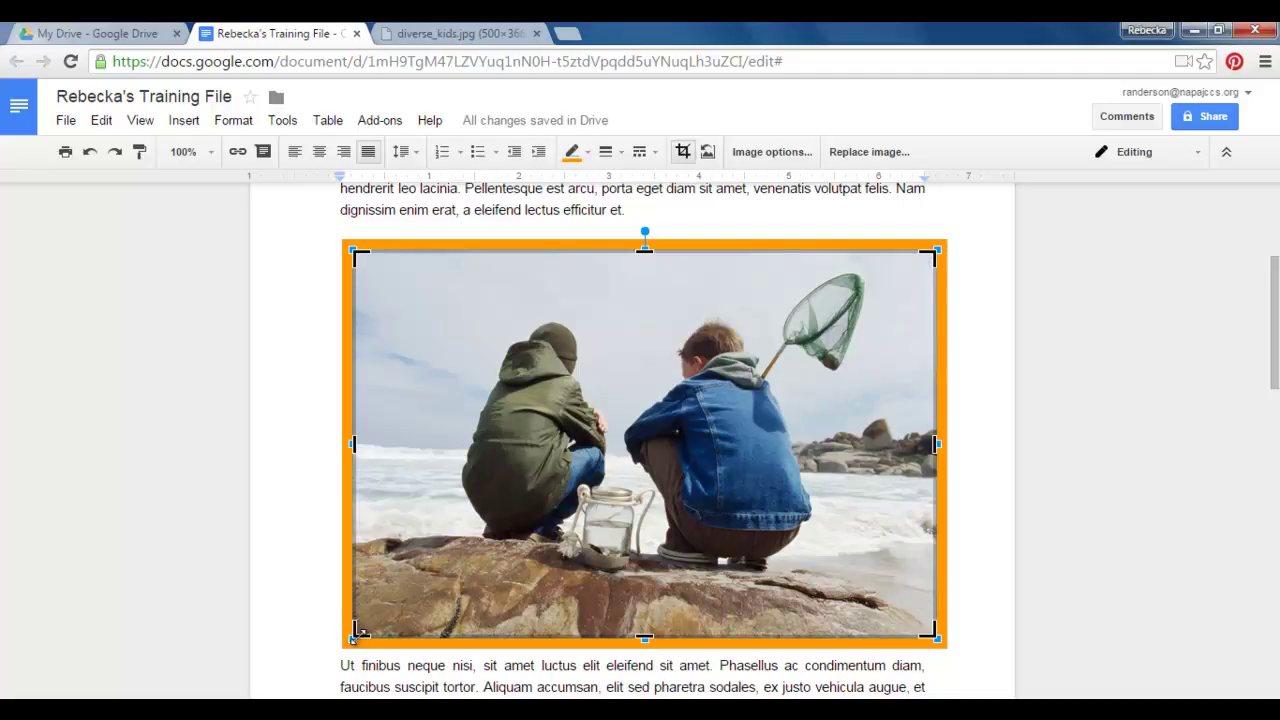
pyautogui.moveTo(506, 593); pyautogui.dragTo(620, 597)
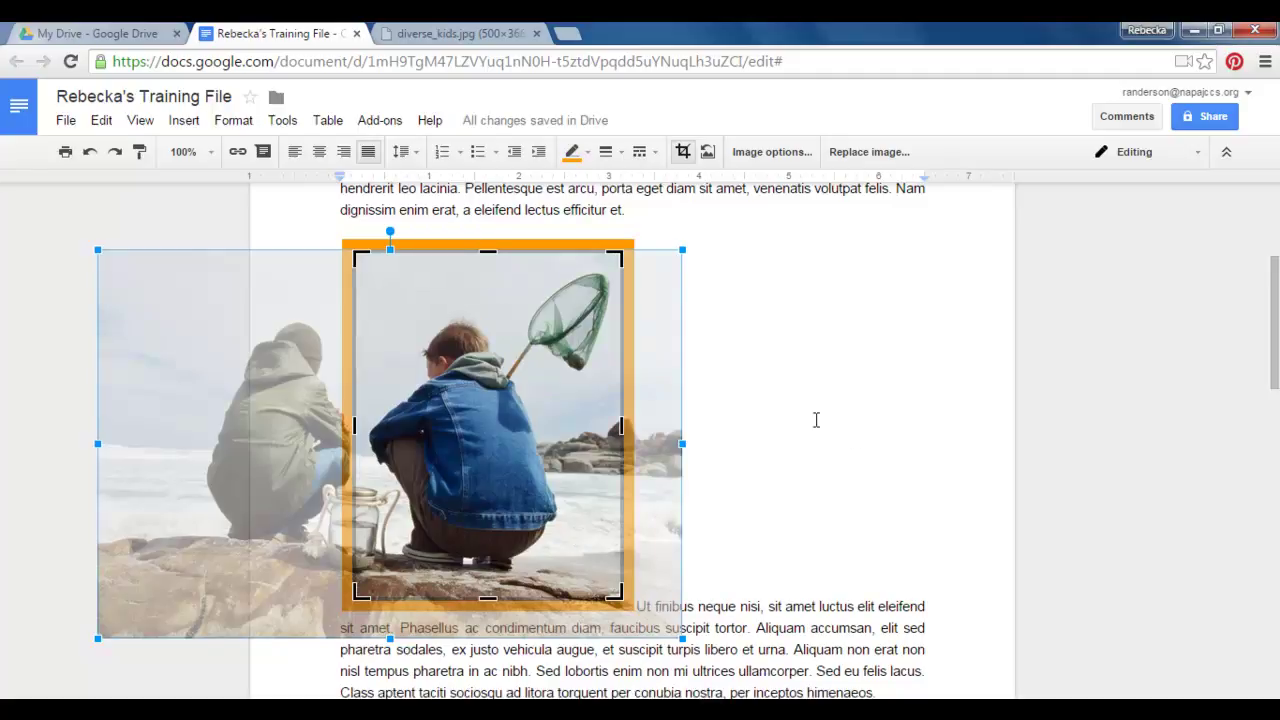
pyautogui.click(684, 154)
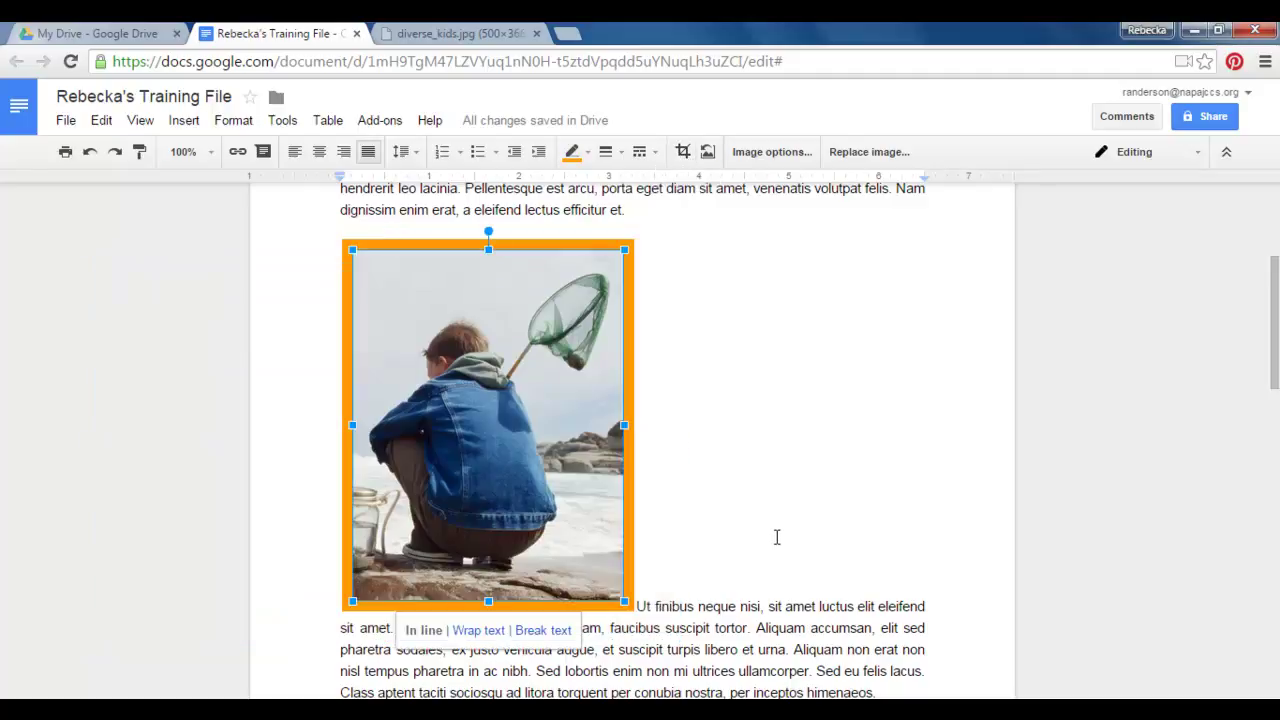
pyautogui.click(479, 632)
pyautogui.click(770, 482)
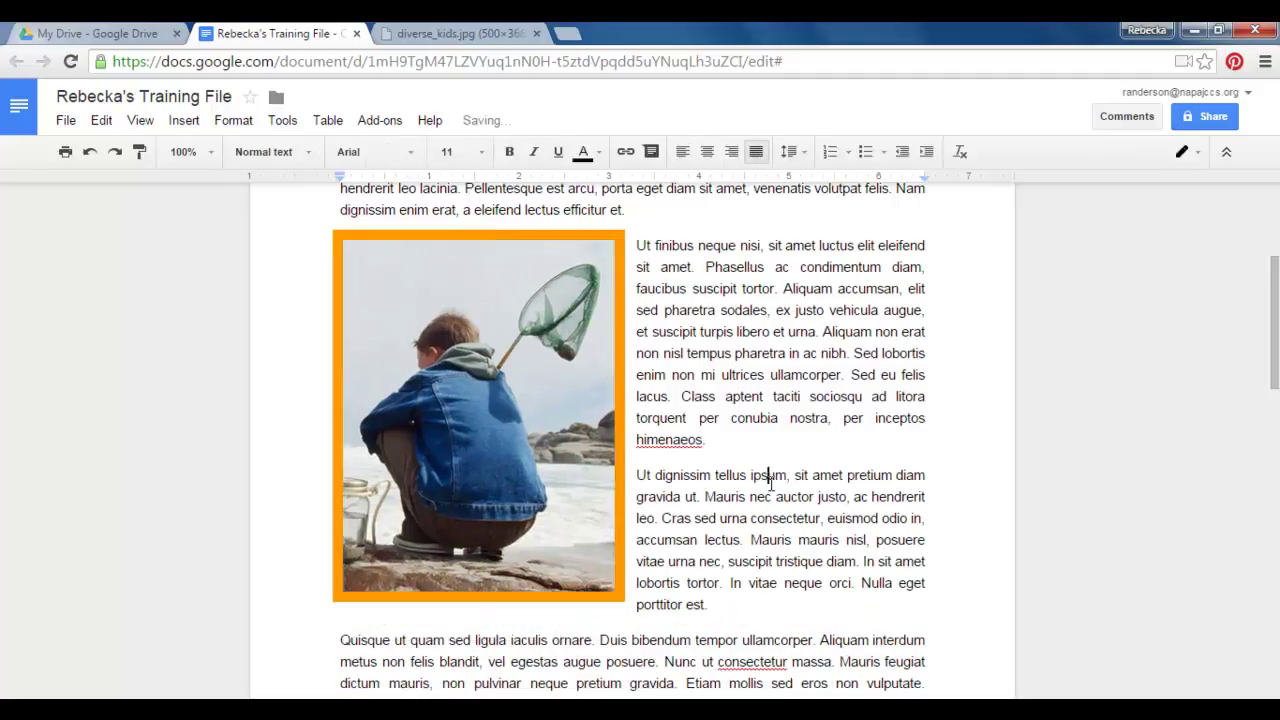
# Step: Try resetting the cropped photo to its original form, and undo the reset
pyautogui.scroll(1, 810, 495)
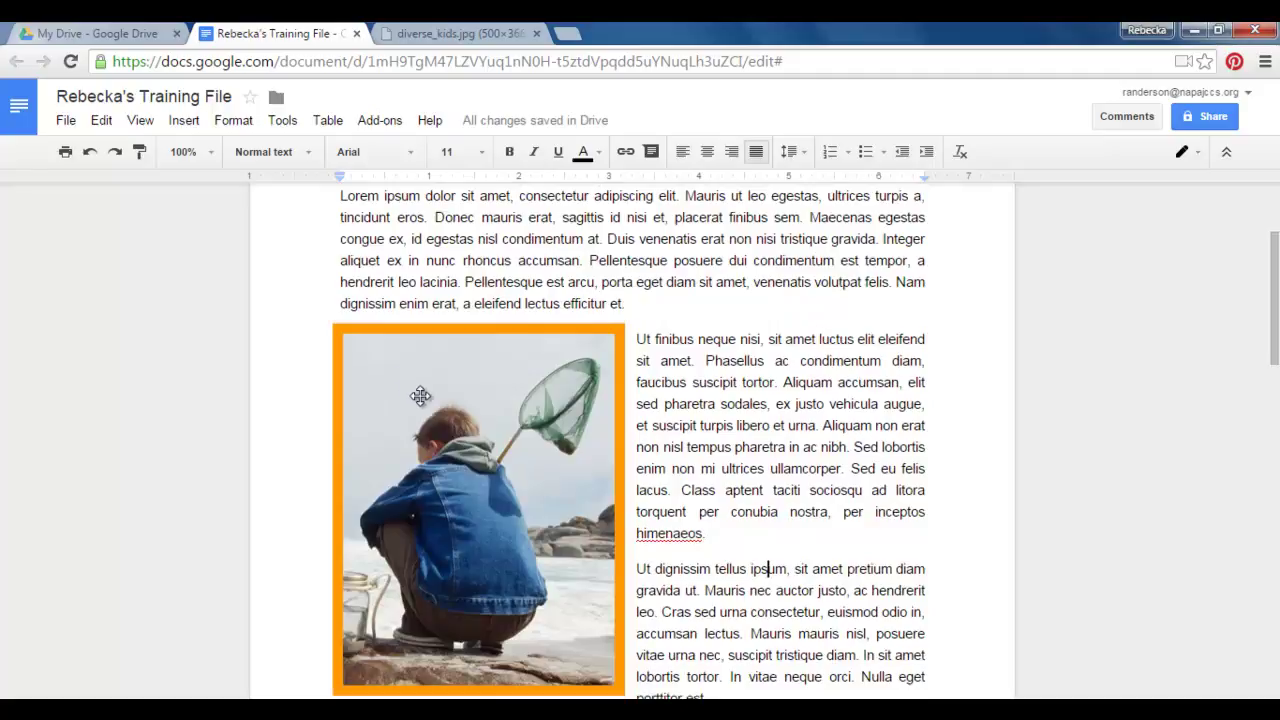
pyautogui.click(448, 426)
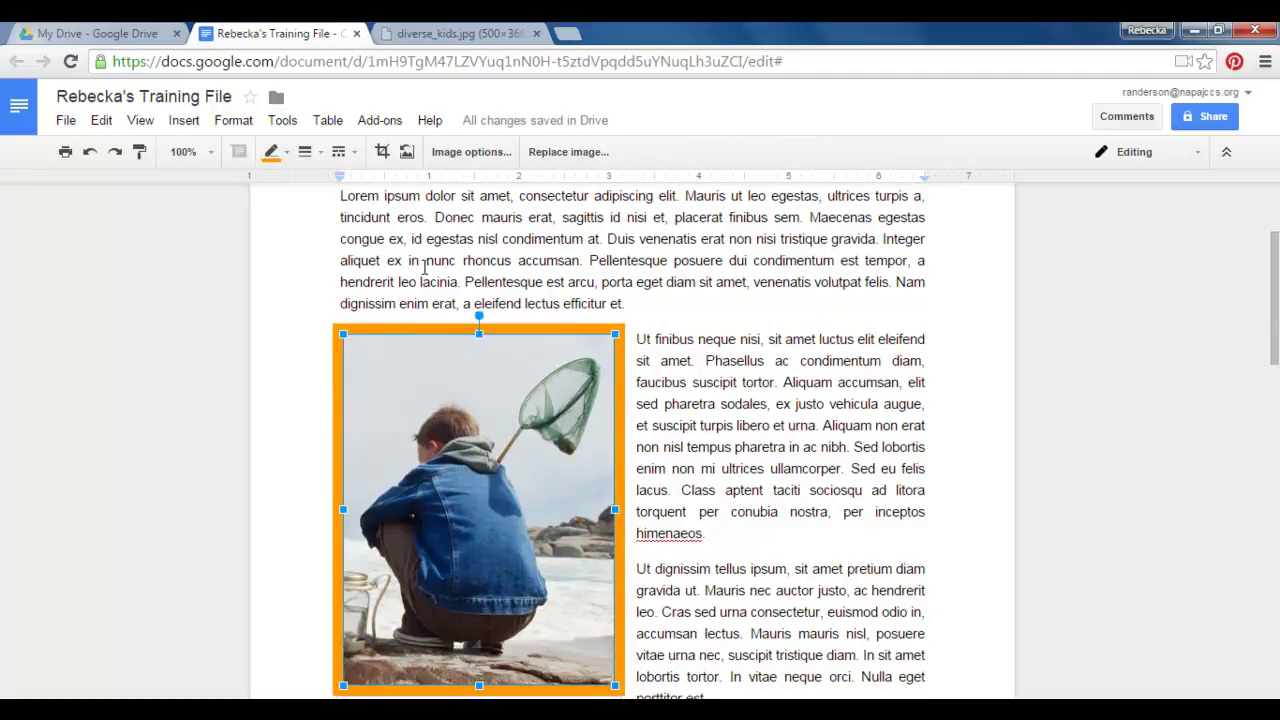
pyautogui.click(405, 153)
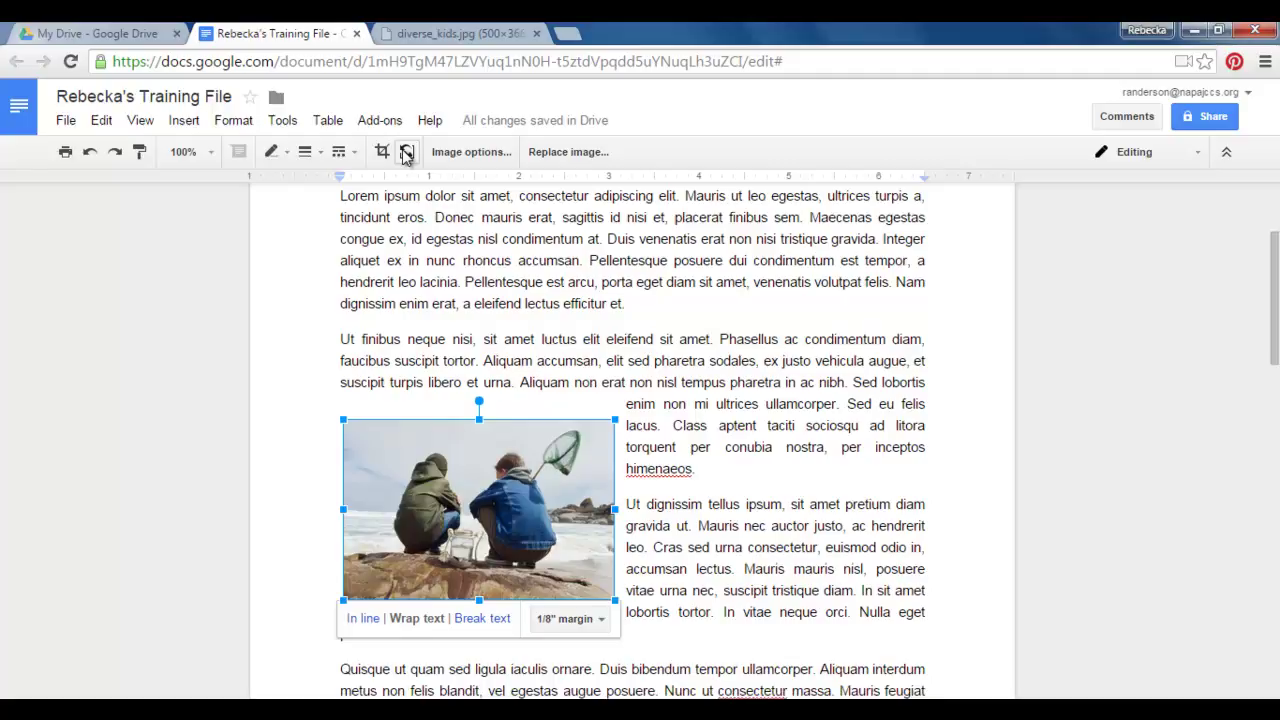
pyautogui.click(90, 157)
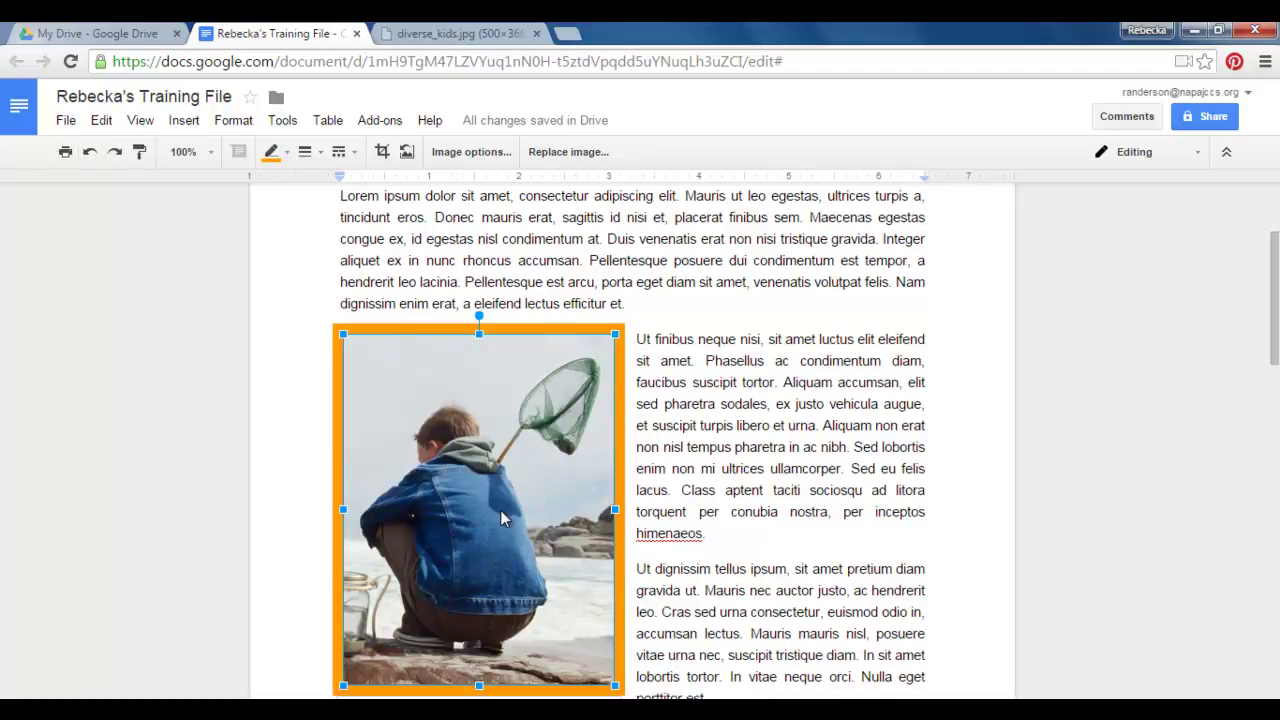
# Step: Try raising the photo's transparency slightly and its brightness and contrast strongly in the image options, and reset the adjustments
pyautogui.click(471, 152)
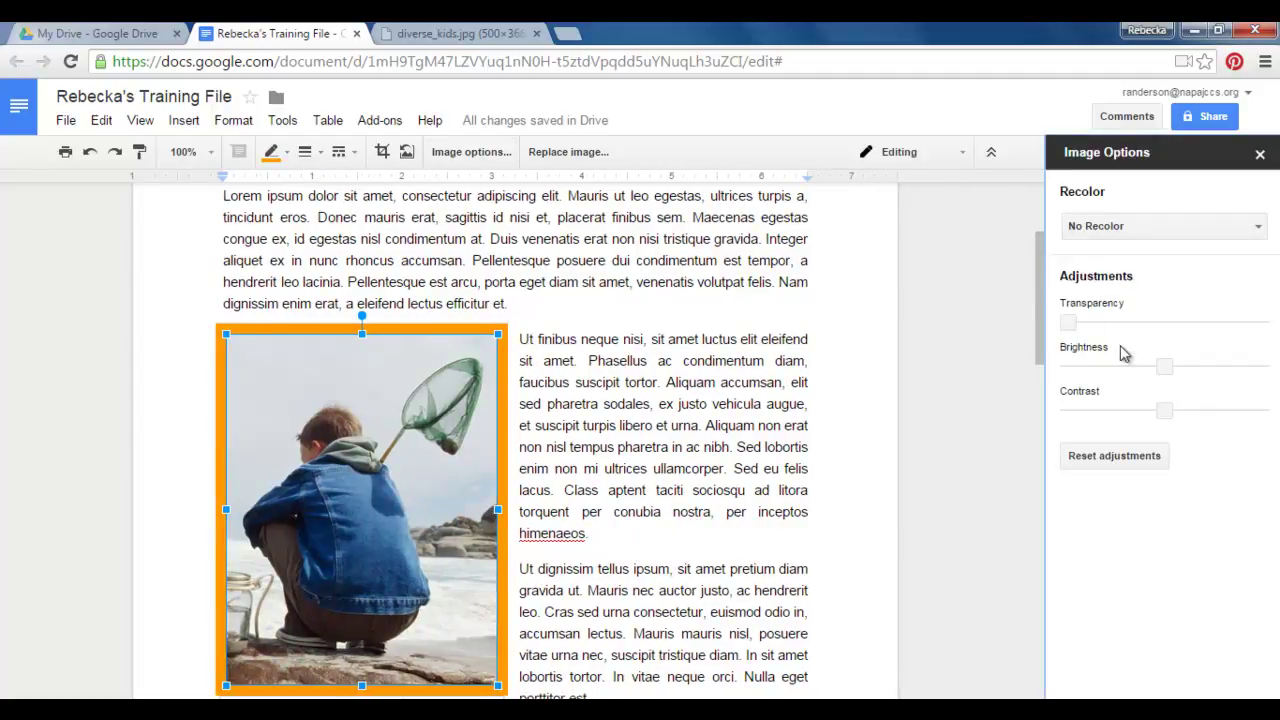
pyautogui.moveTo(1073, 320)
pyautogui.mouseDown()
pyautogui.moveTo(1213, 320)
pyautogui.moveTo(1077, 320)
pyautogui.mouseUp()
pyautogui.moveTo(1169, 364); pyautogui.dragTo(1214, 404)
pyautogui.moveTo(1165, 367); pyautogui.dragTo(1220, 367)
pyautogui.moveTo(1218, 411); pyautogui.dragTo(1208, 410)
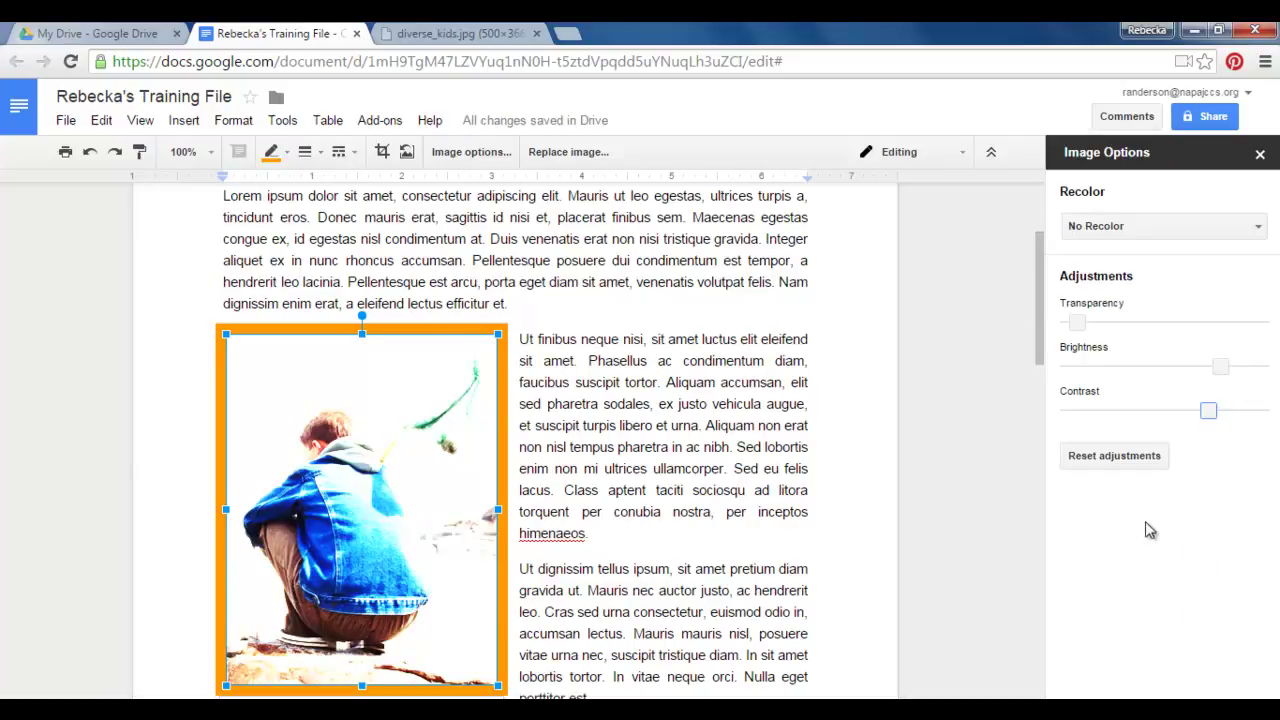
pyautogui.click(1117, 459)
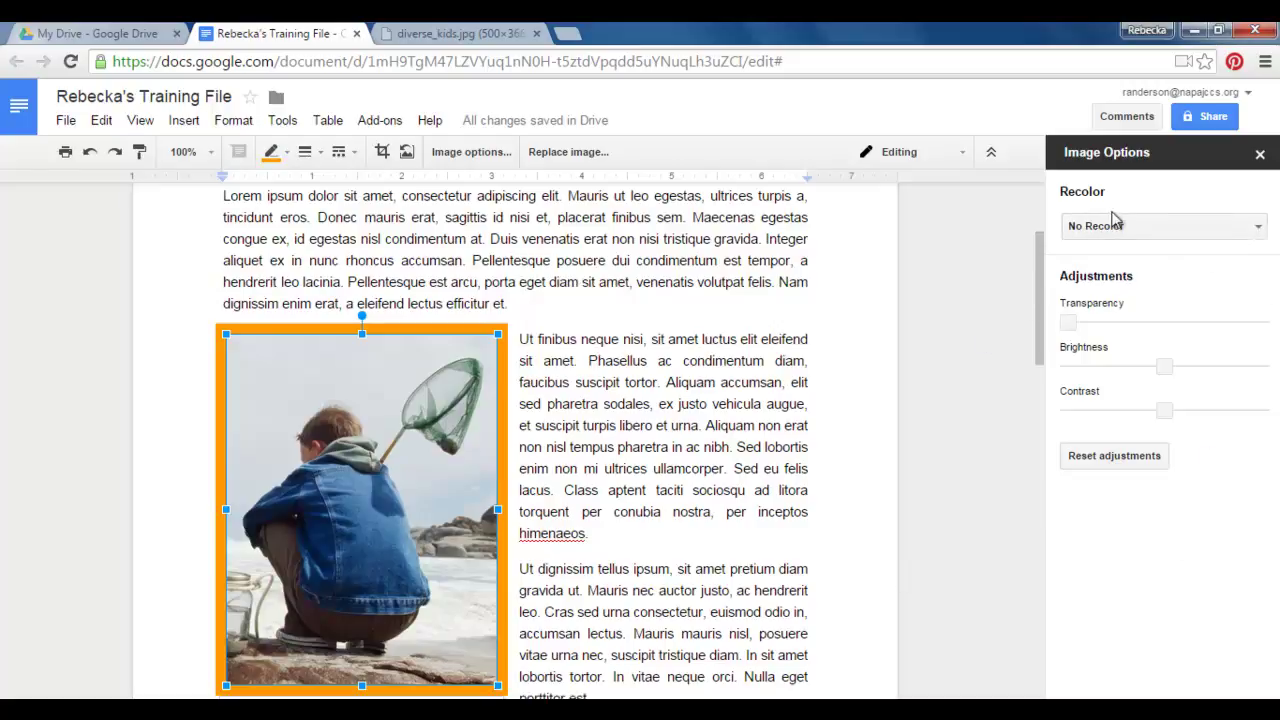
# Step: Try recoloring the photo with Grayscale and with the Dark 3 tint
pyautogui.click(1260, 232)
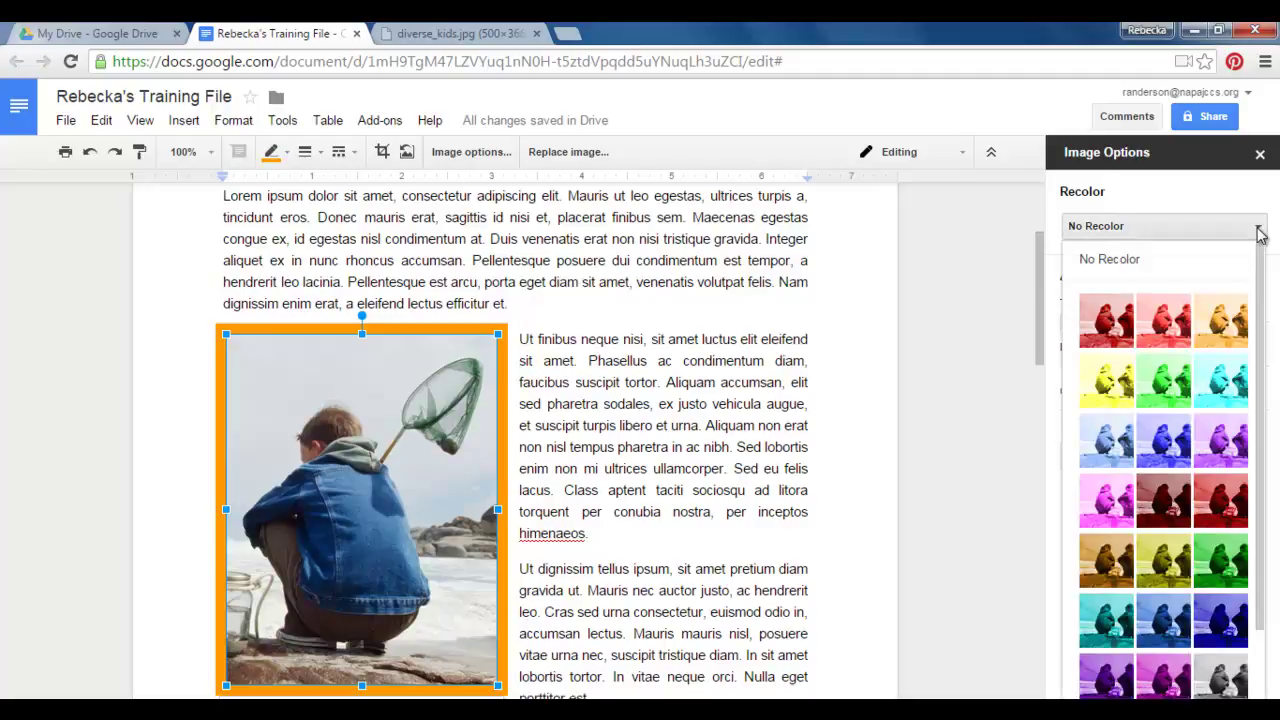
pyautogui.scroll(-2, 1268, 336)
pyautogui.scroll(-1, 1268, 336)
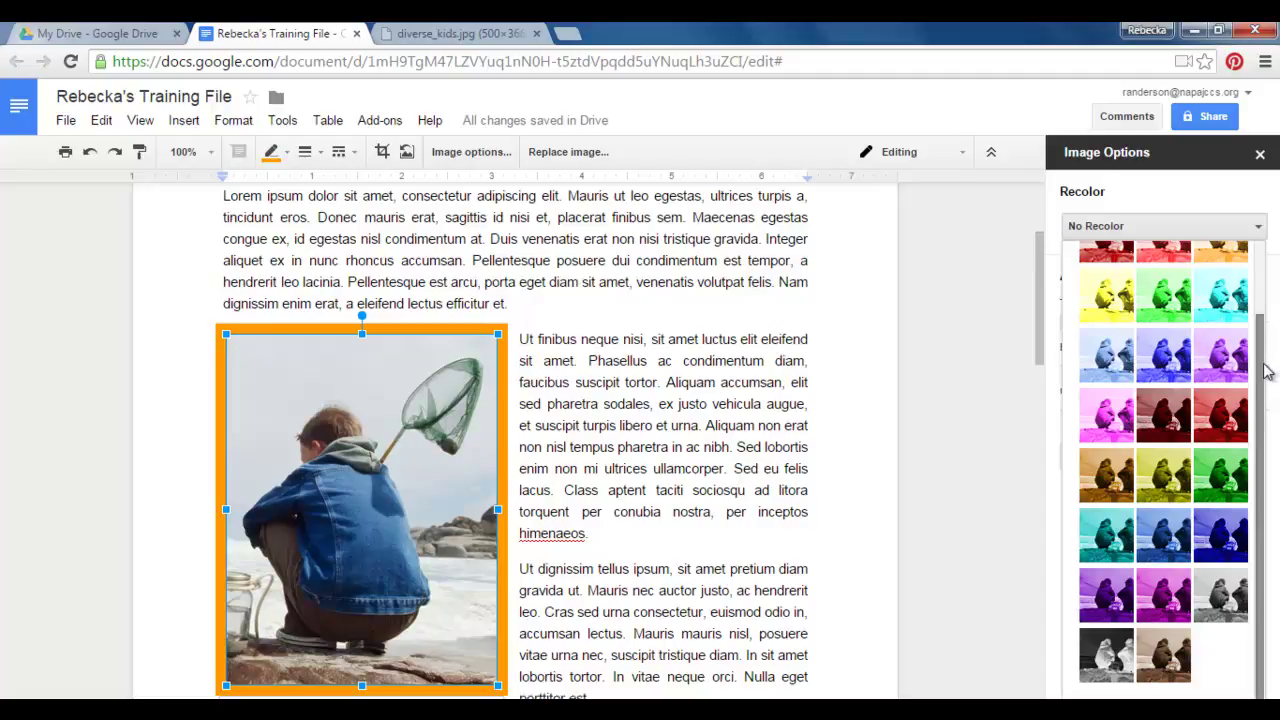
pyautogui.click(1221, 600)
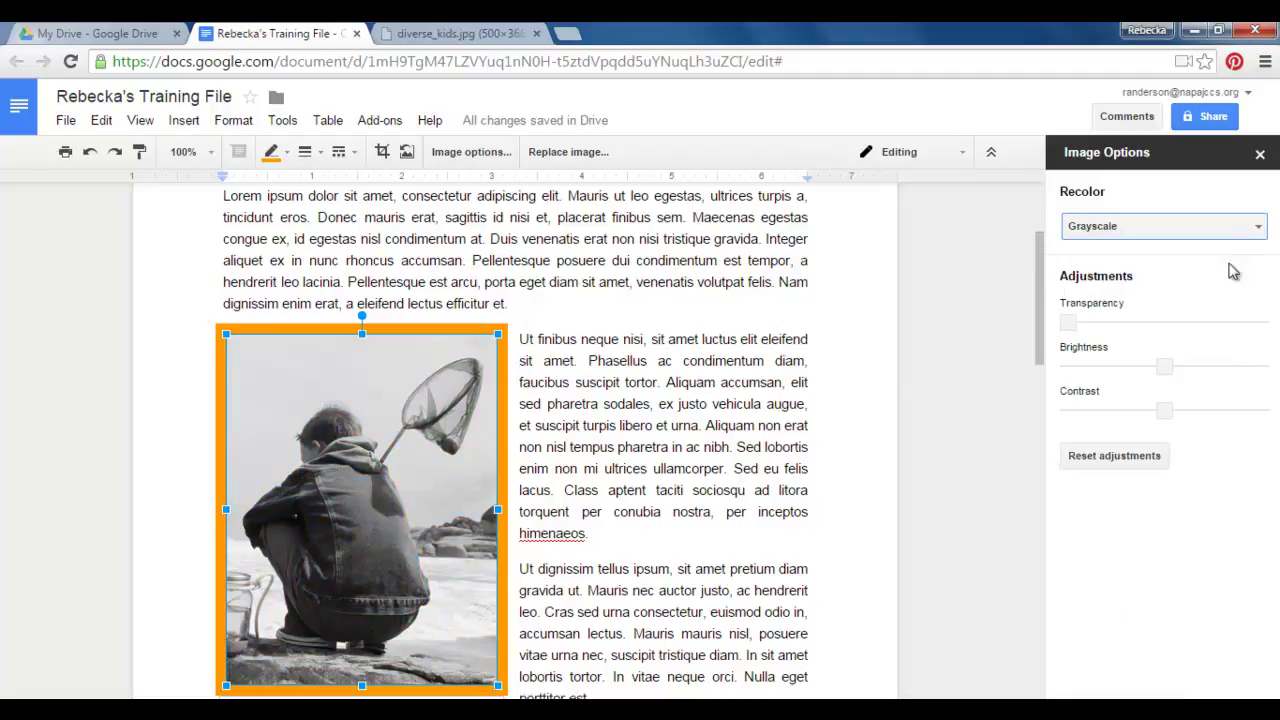
pyautogui.click(1258, 230)
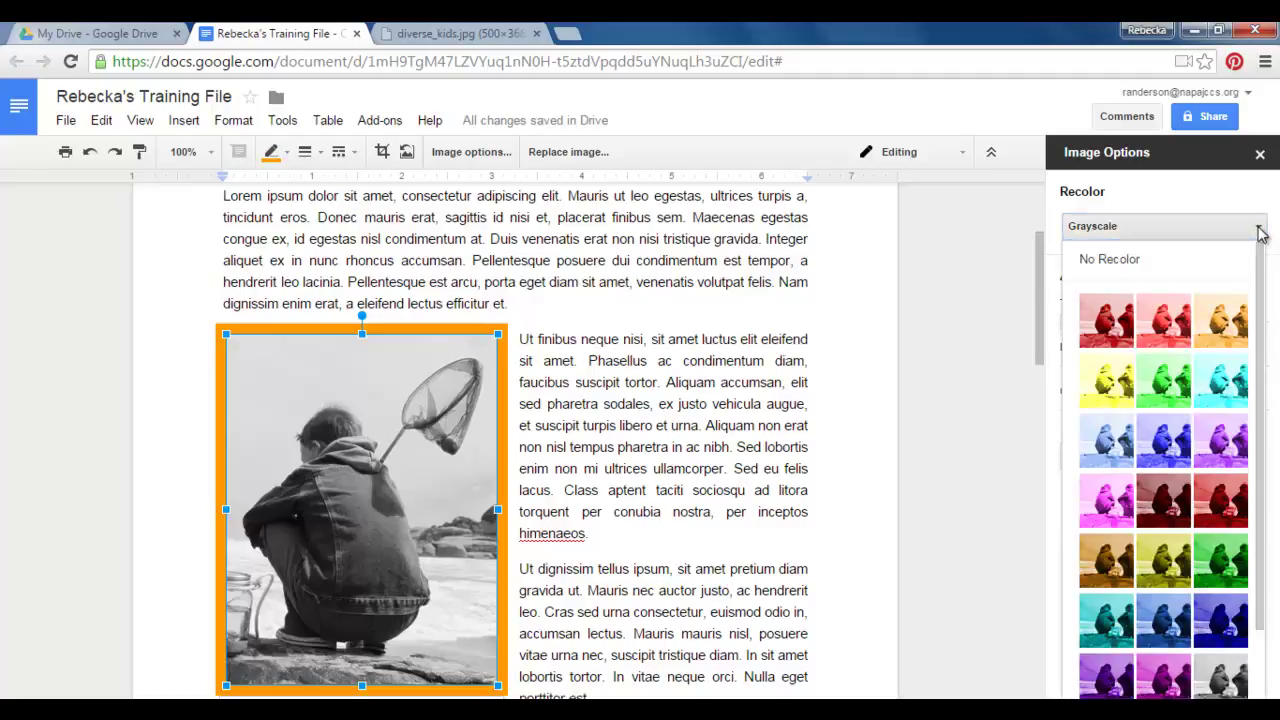
pyautogui.click(1121, 568)
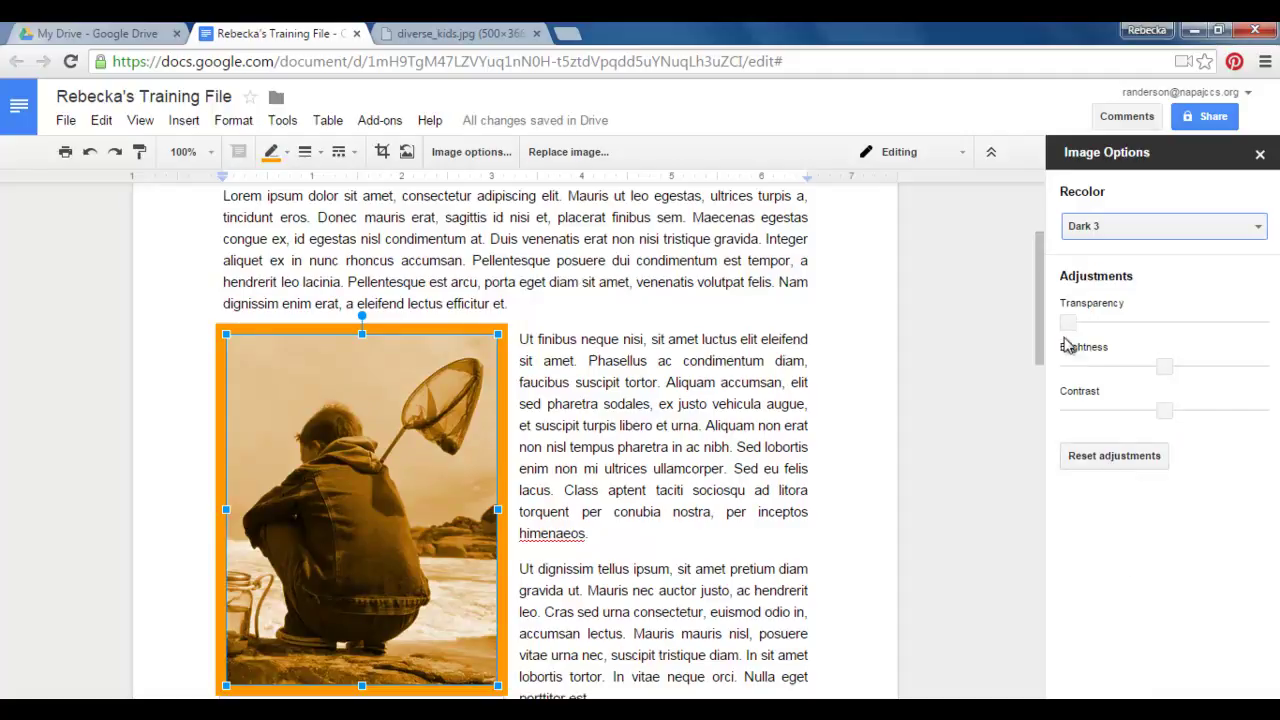
# Step: Try slightly higher brightness and contrast on the Dark 3 recolored photo, and reset the adjustments
pyautogui.moveTo(1164, 367); pyautogui.dragTo(1215, 368)
pyautogui.moveTo(1164, 410)
pyautogui.mouseDown()
pyautogui.moveTo(1126, 409)
pyautogui.moveTo(1175, 410)
pyautogui.mouseUp()
pyautogui.moveTo(1208, 367); pyautogui.dragTo(1179, 367)
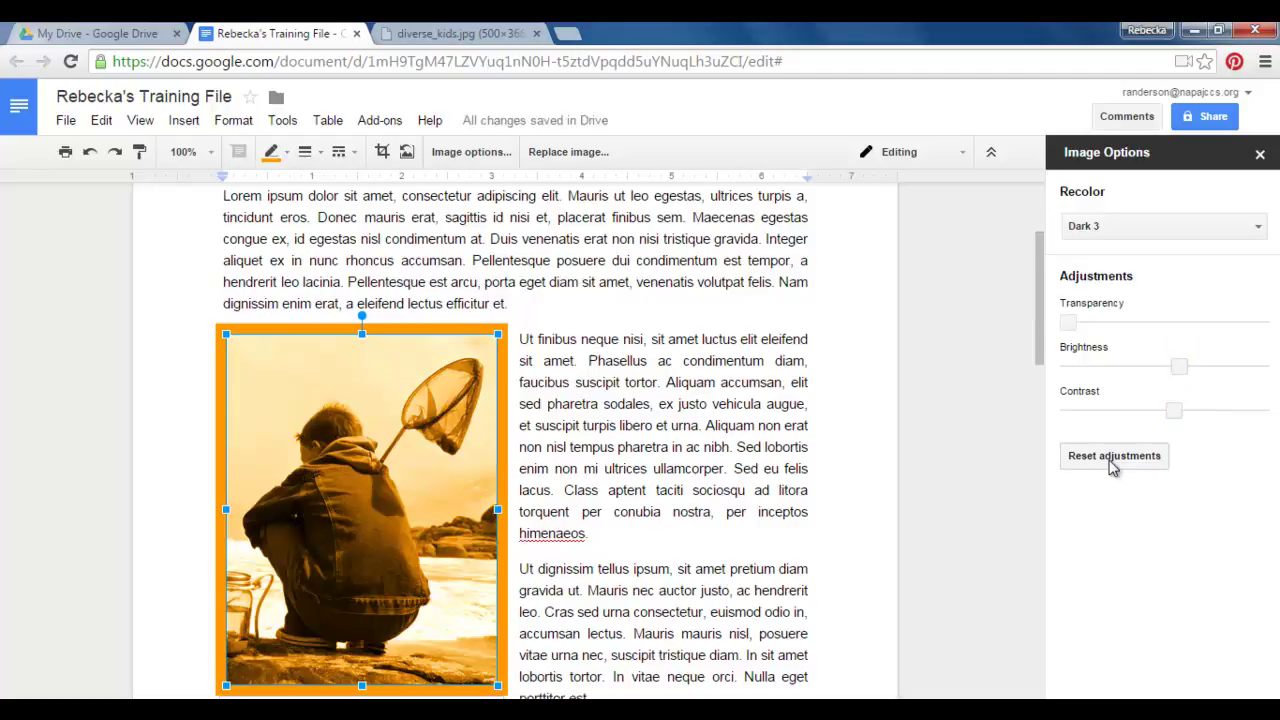
pyautogui.click(1112, 462)
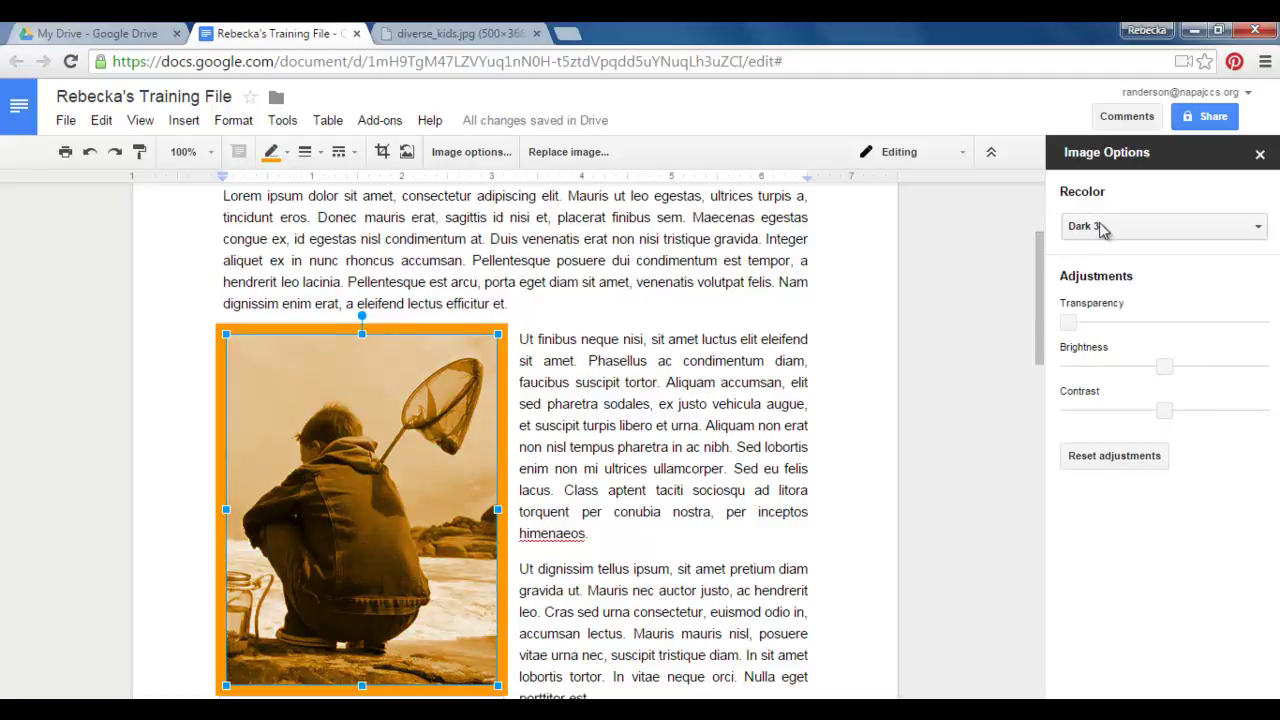
# Step: Set the photo's recoloring back to No Recolor and close the image options
pyautogui.click(1250, 232)
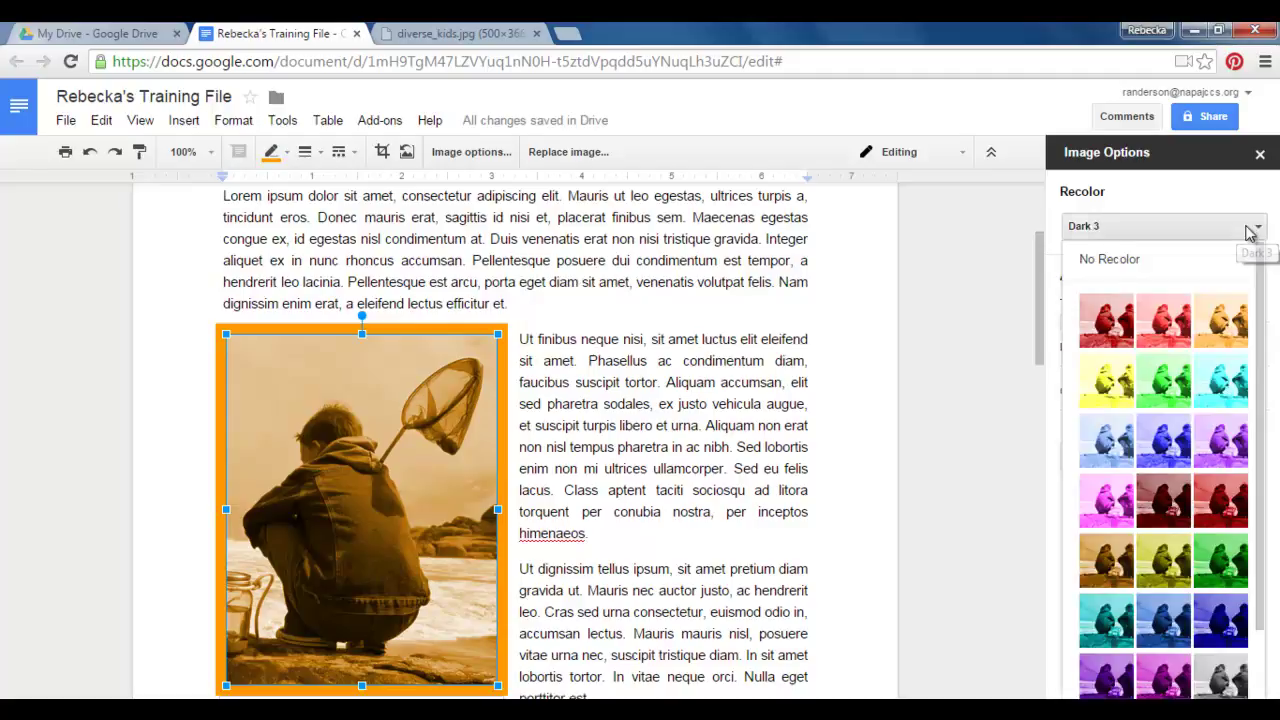
pyautogui.click(1110, 261)
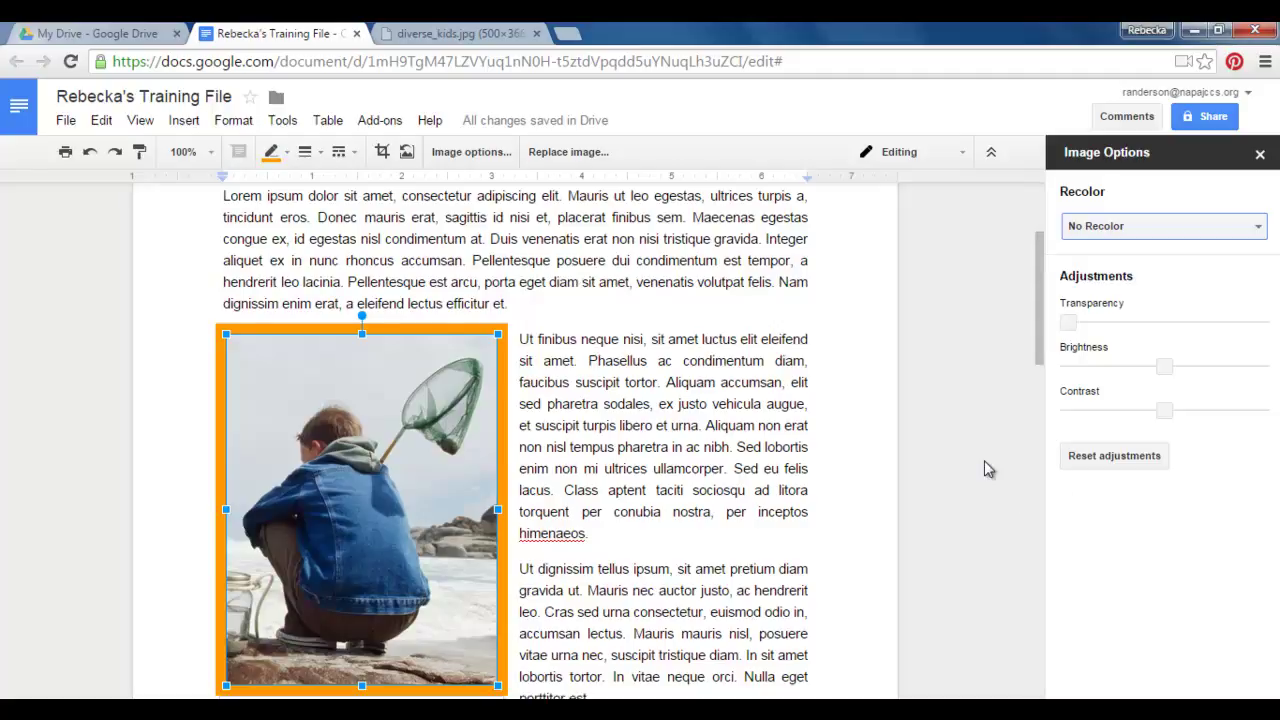
pyautogui.click(1260, 157)
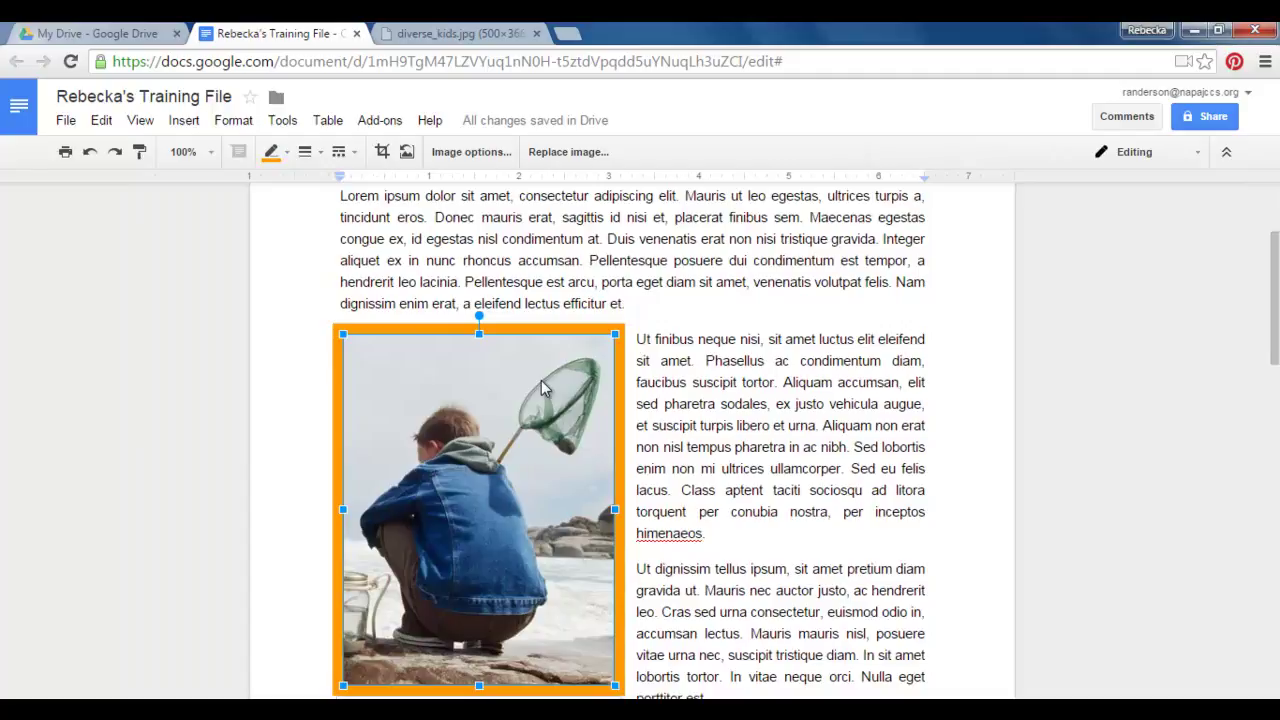
# Step: Replace the photo with the LIFE archive picture of a boy eating from a paper wrapper, found by searching for "fish", and deselect it
pyautogui.click(566, 151)
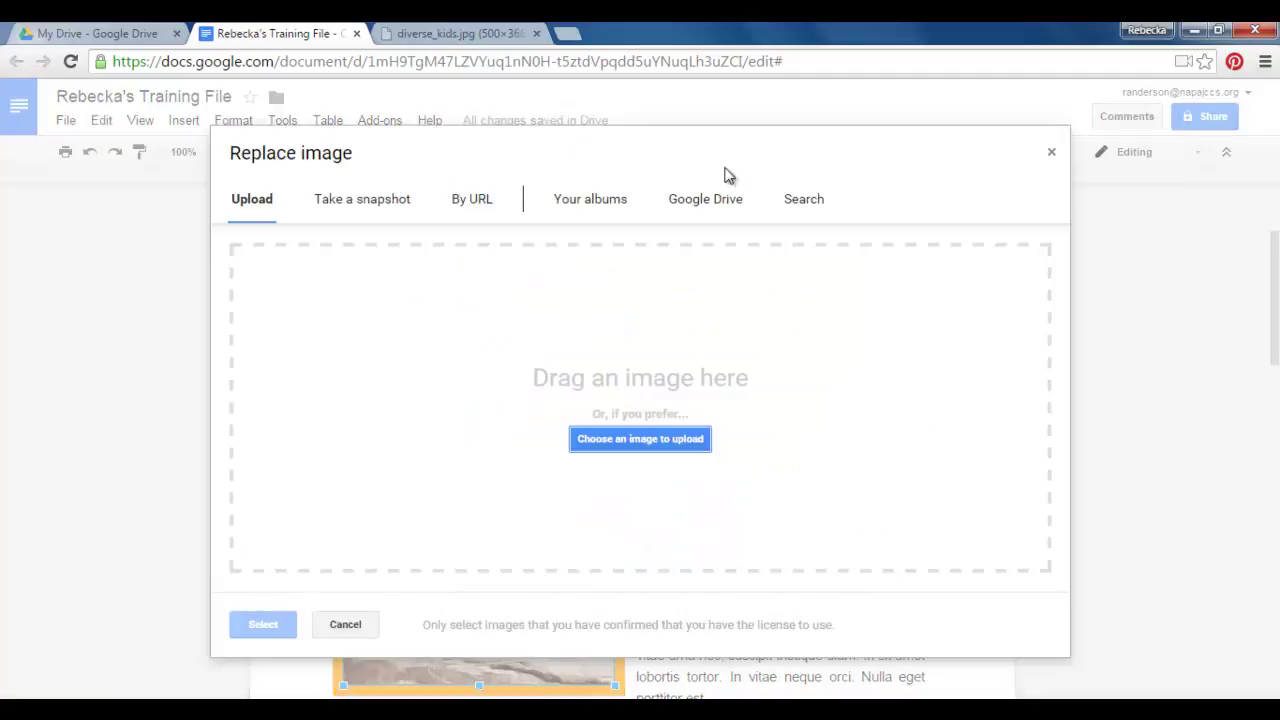
pyautogui.click(800, 199)
pyautogui.click(427, 370)
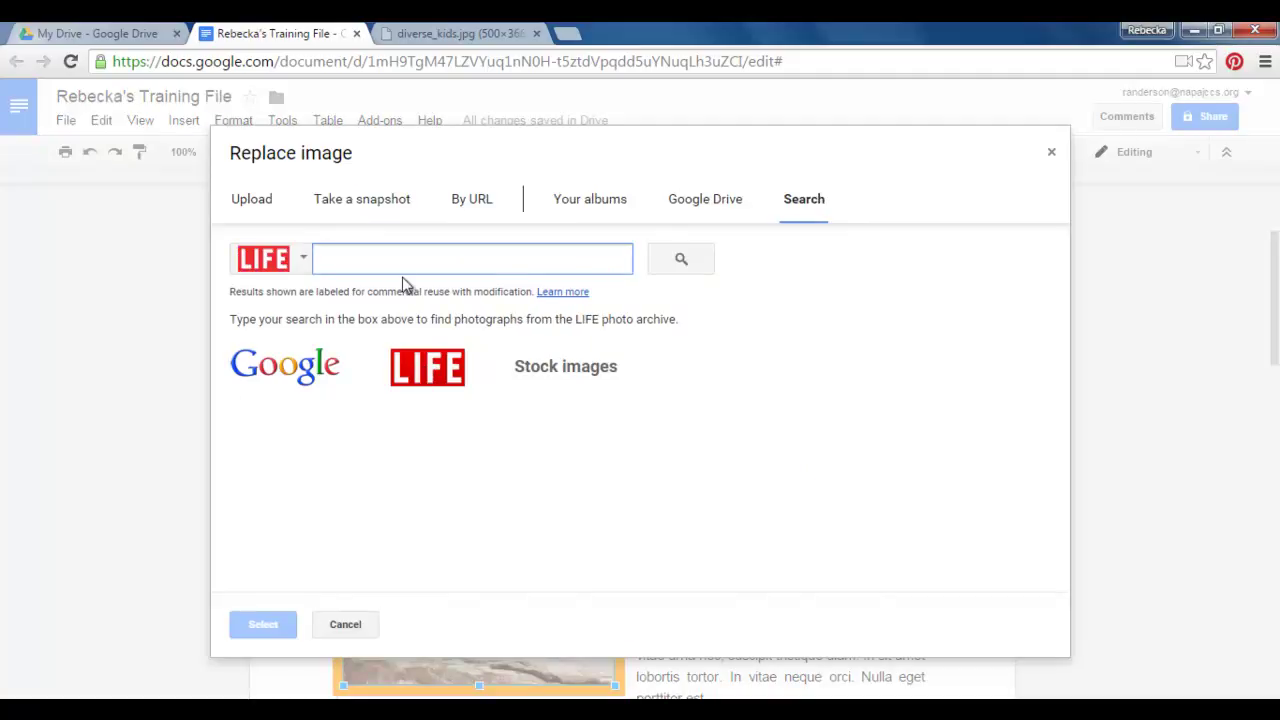
pyautogui.write('fish')
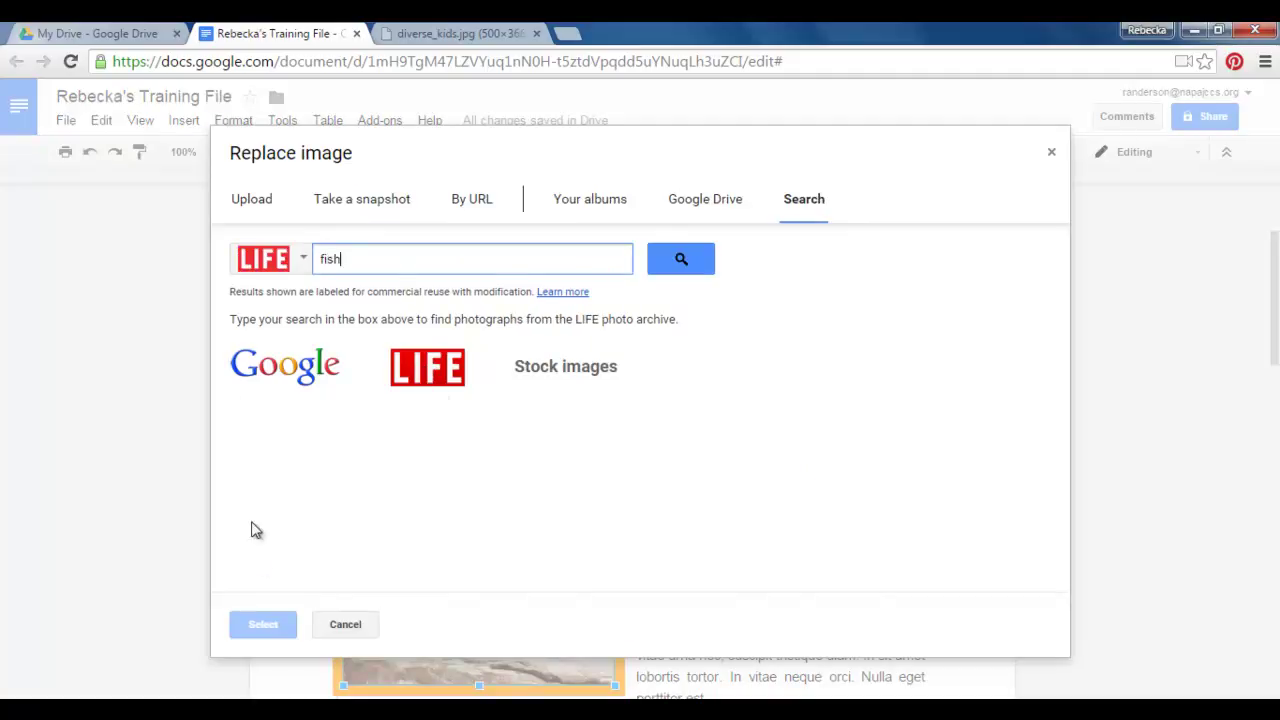
pyautogui.click(709, 264)
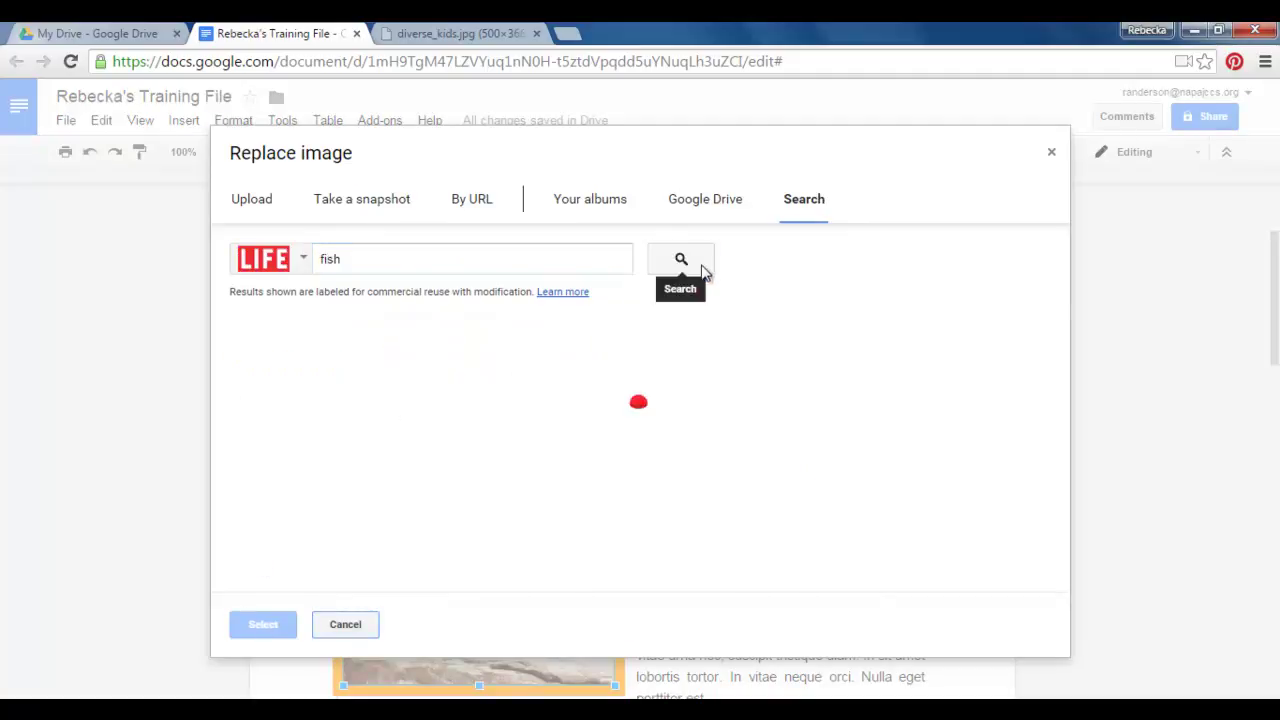
pyautogui.click(610, 440)
pyautogui.click(258, 628)
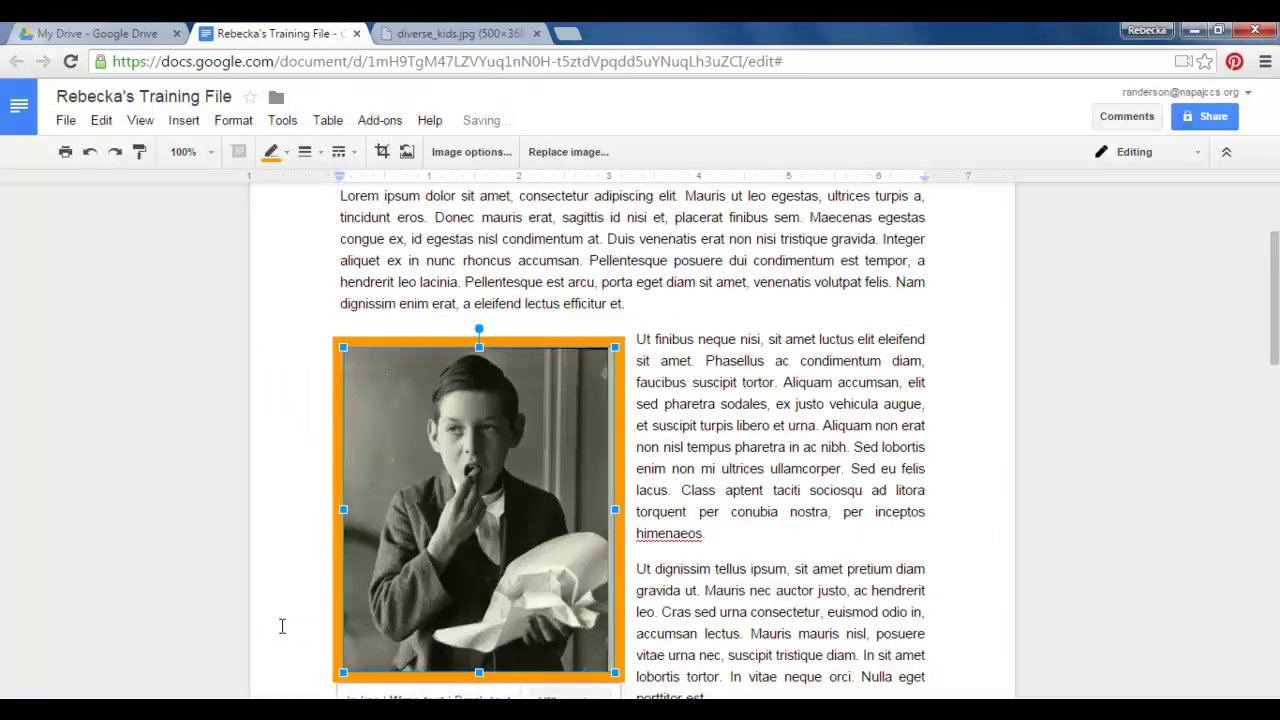
pyautogui.click(824, 430)
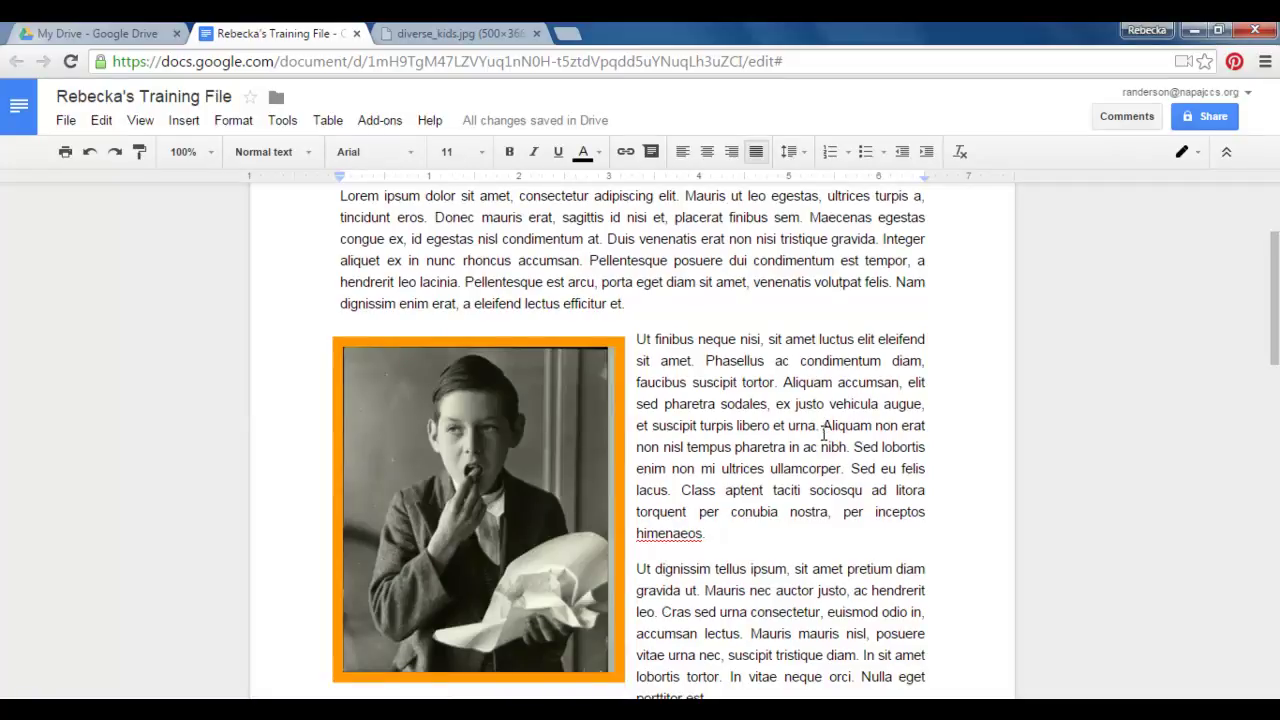
pyautogui.scroll(-1, 824, 430)
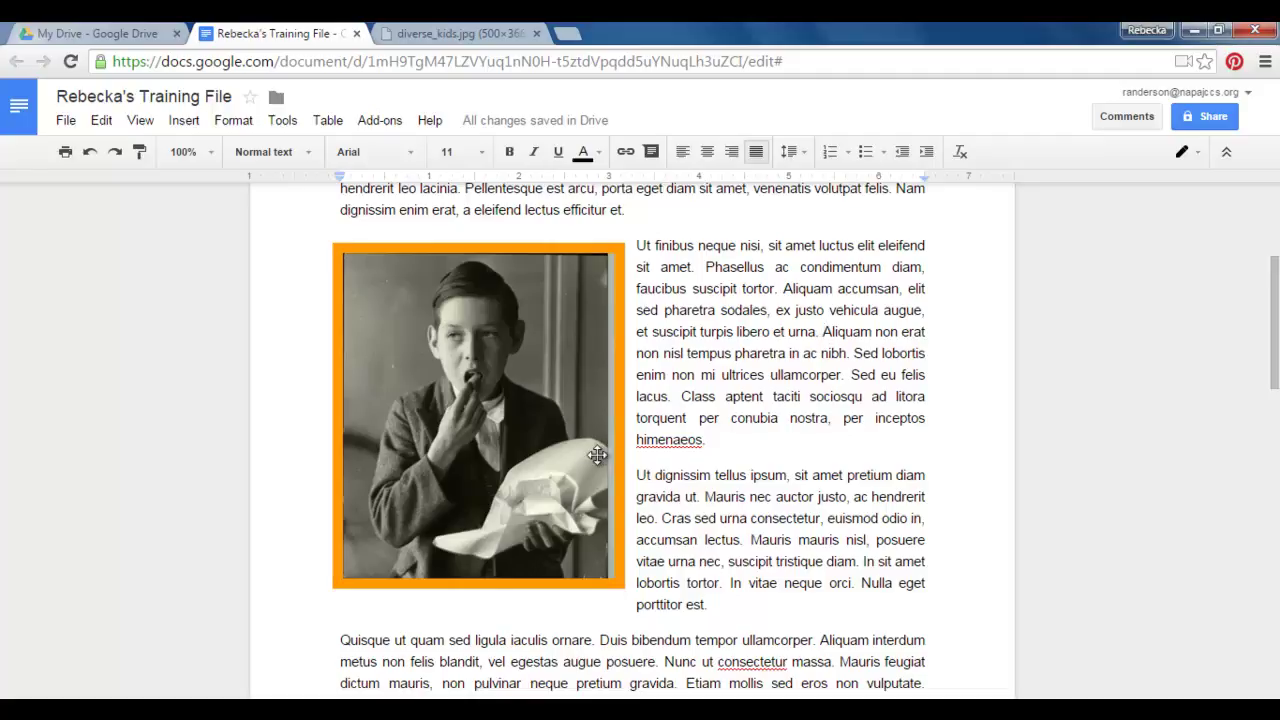
pyautogui.scroll(2, 703, 410)
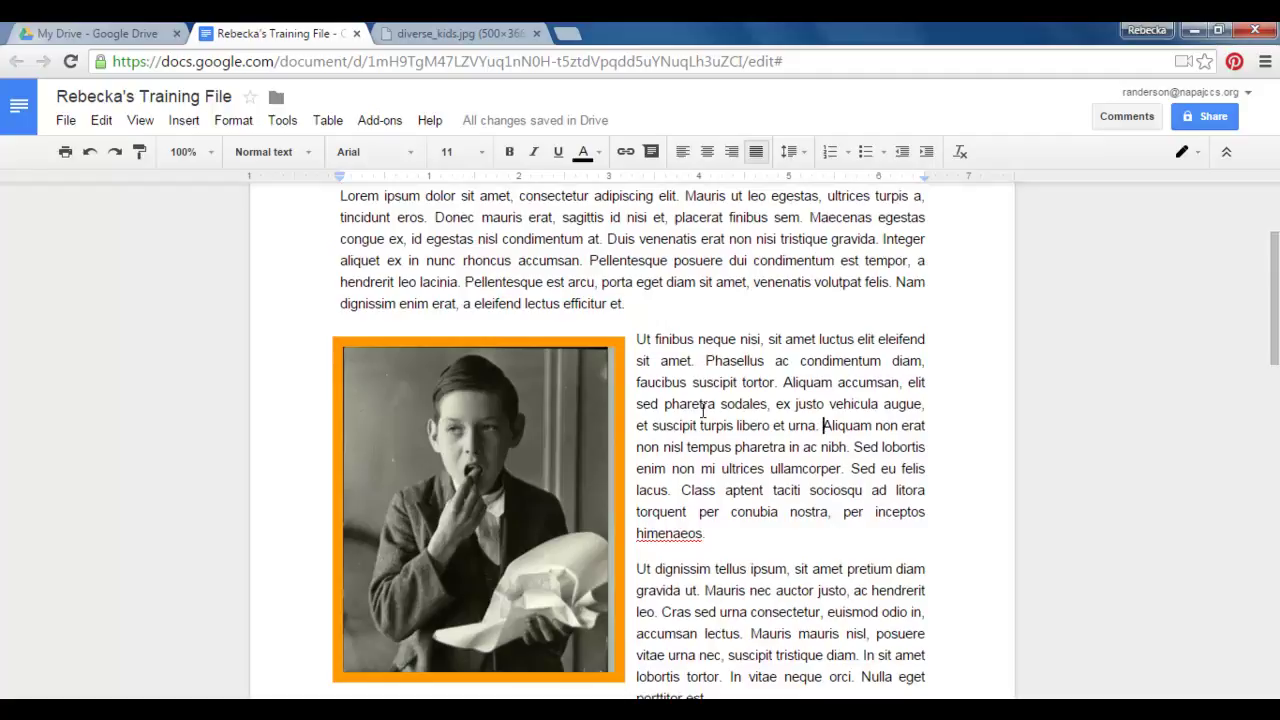